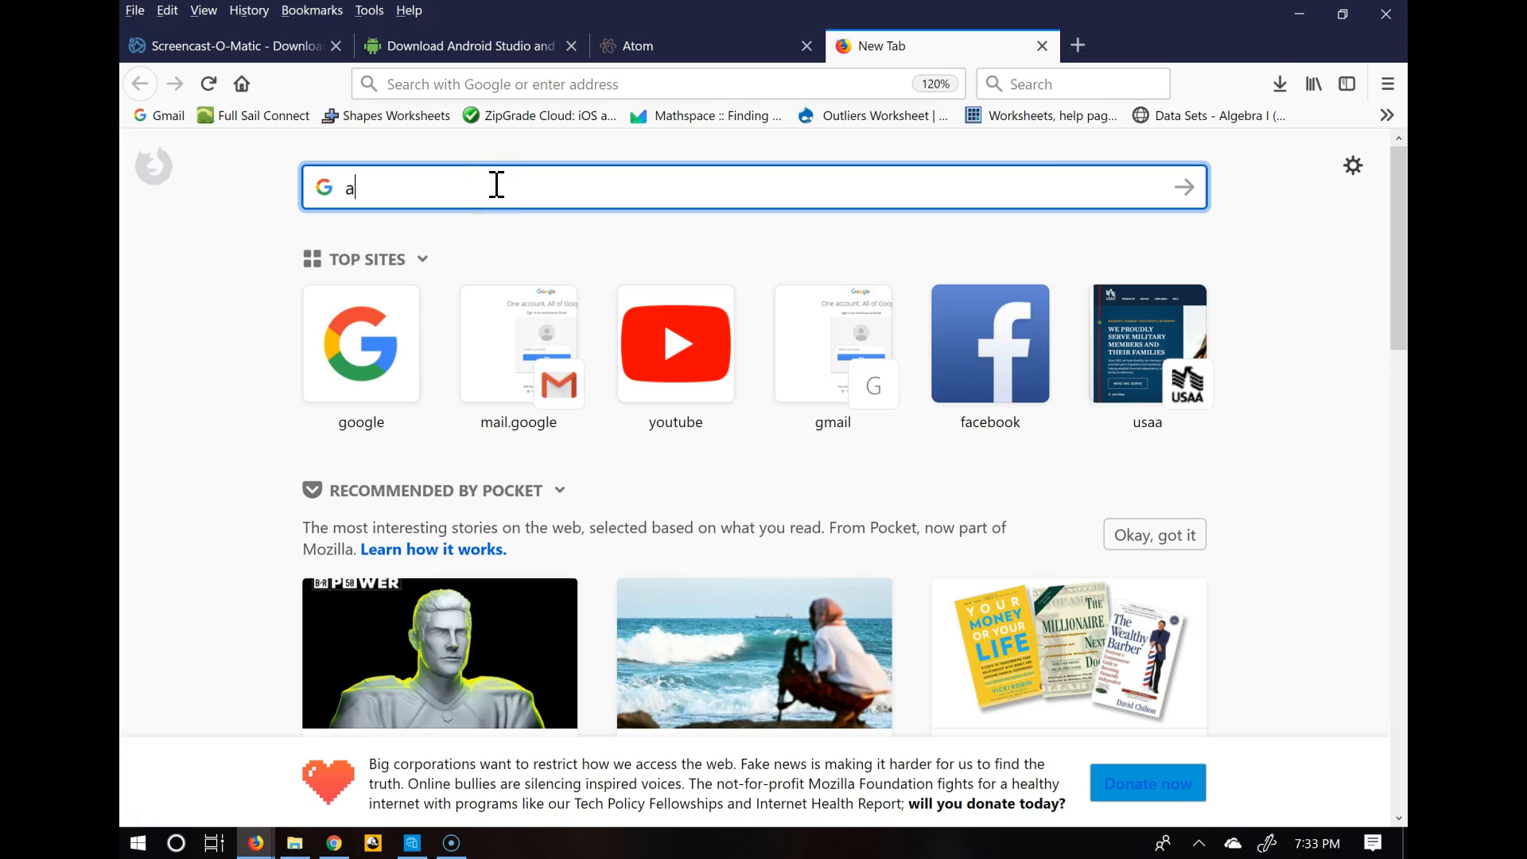
Search the web for android studio and open the Android Developers download page for it
text(dio)
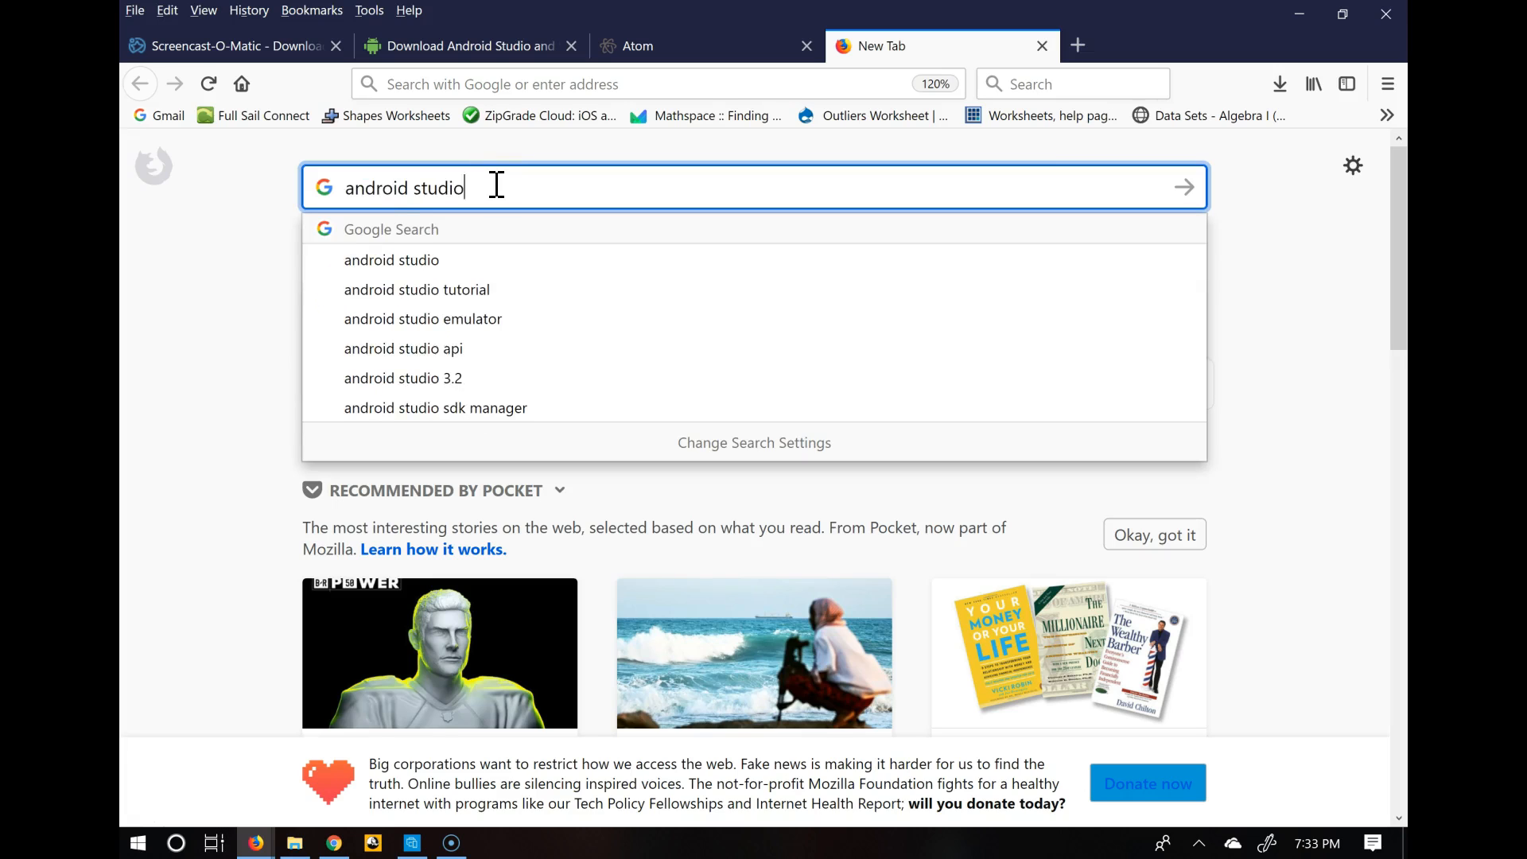
key(Return)
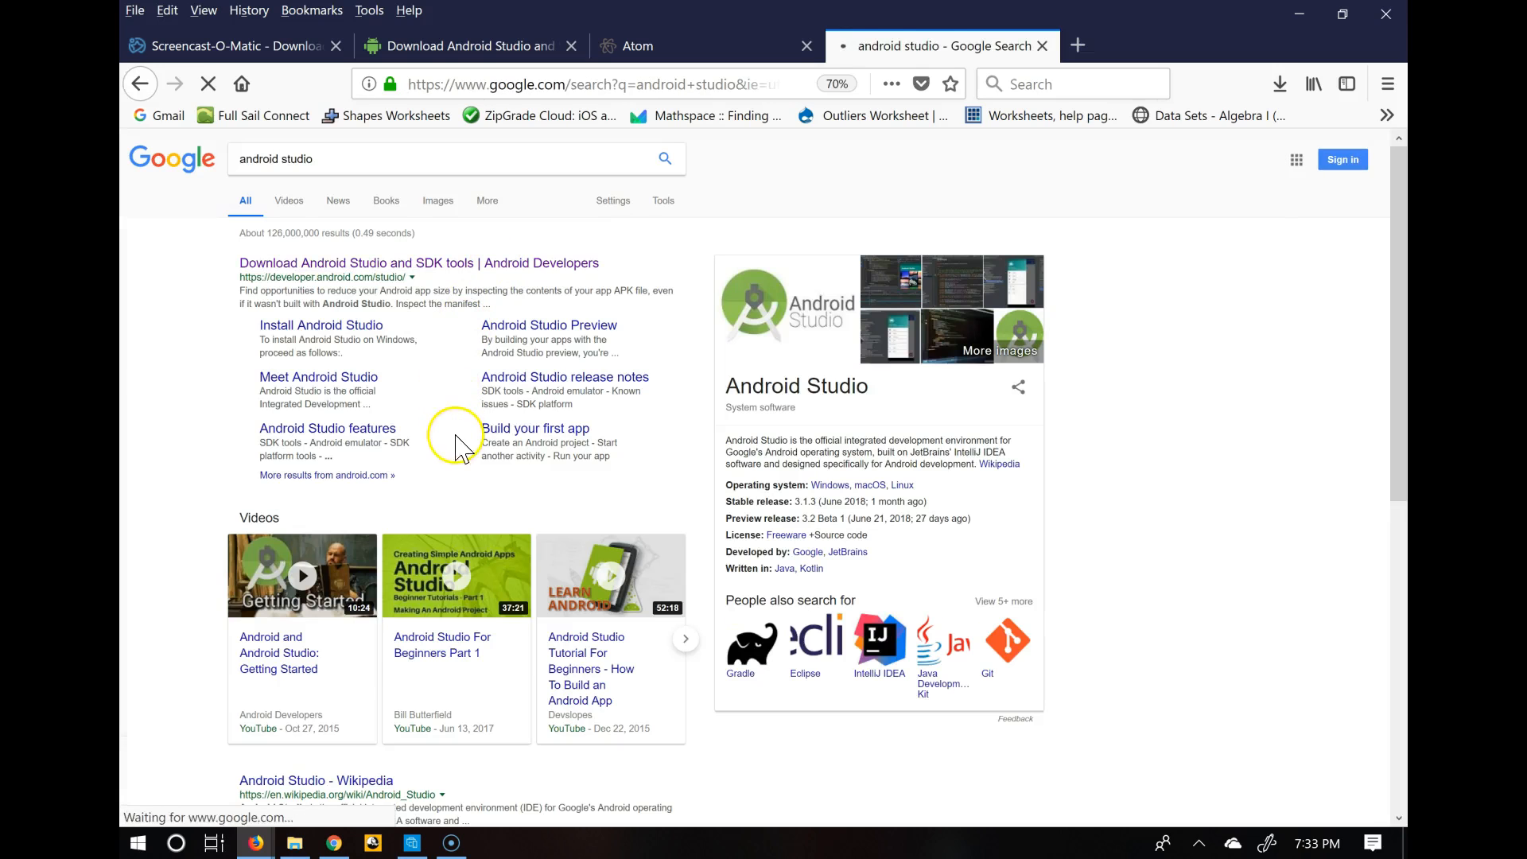
click(355, 267)
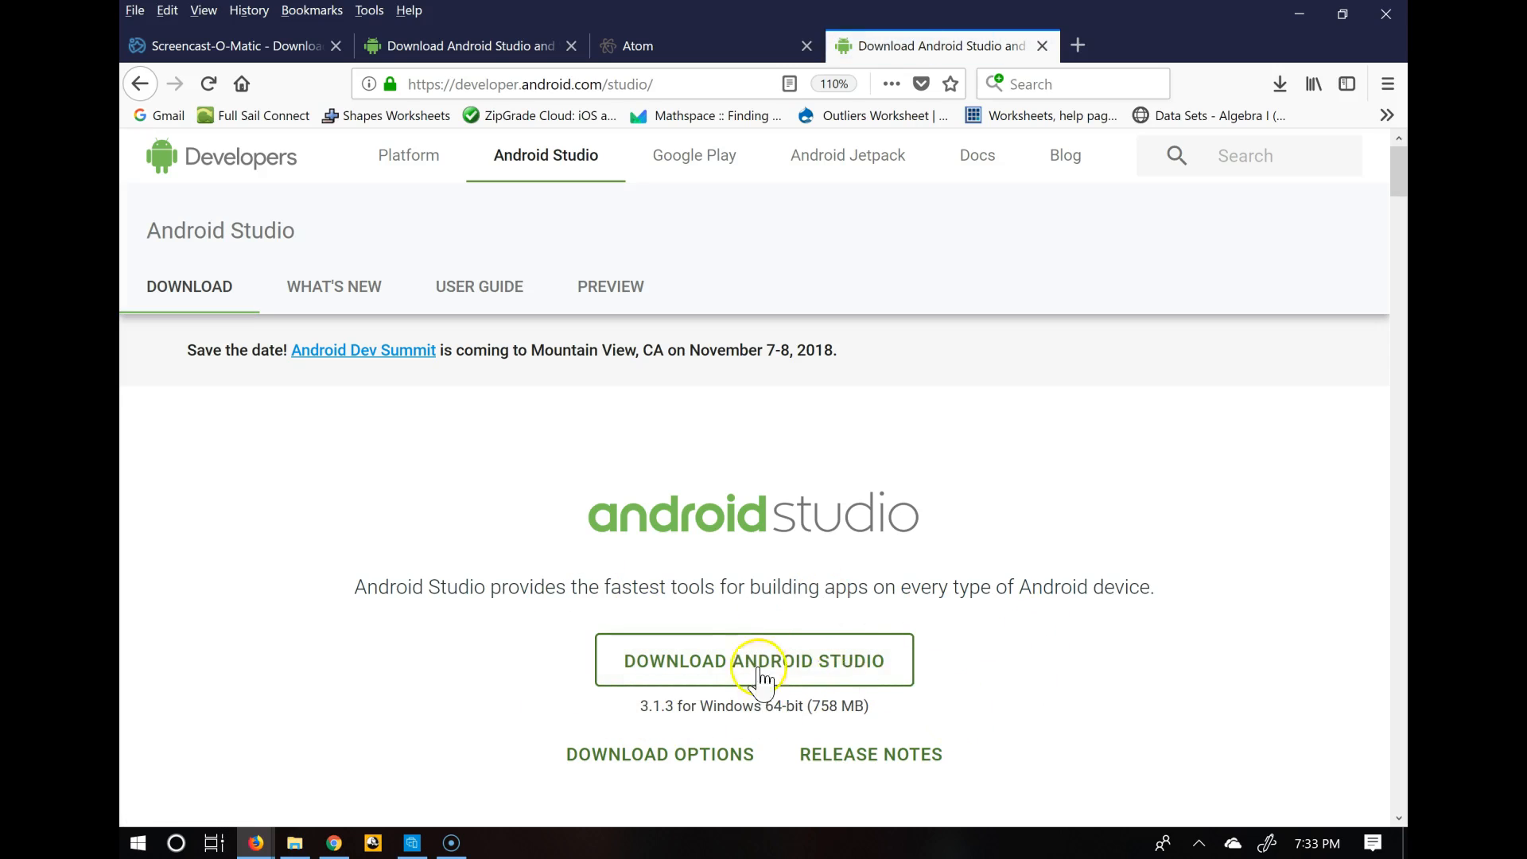
click(686, 686)
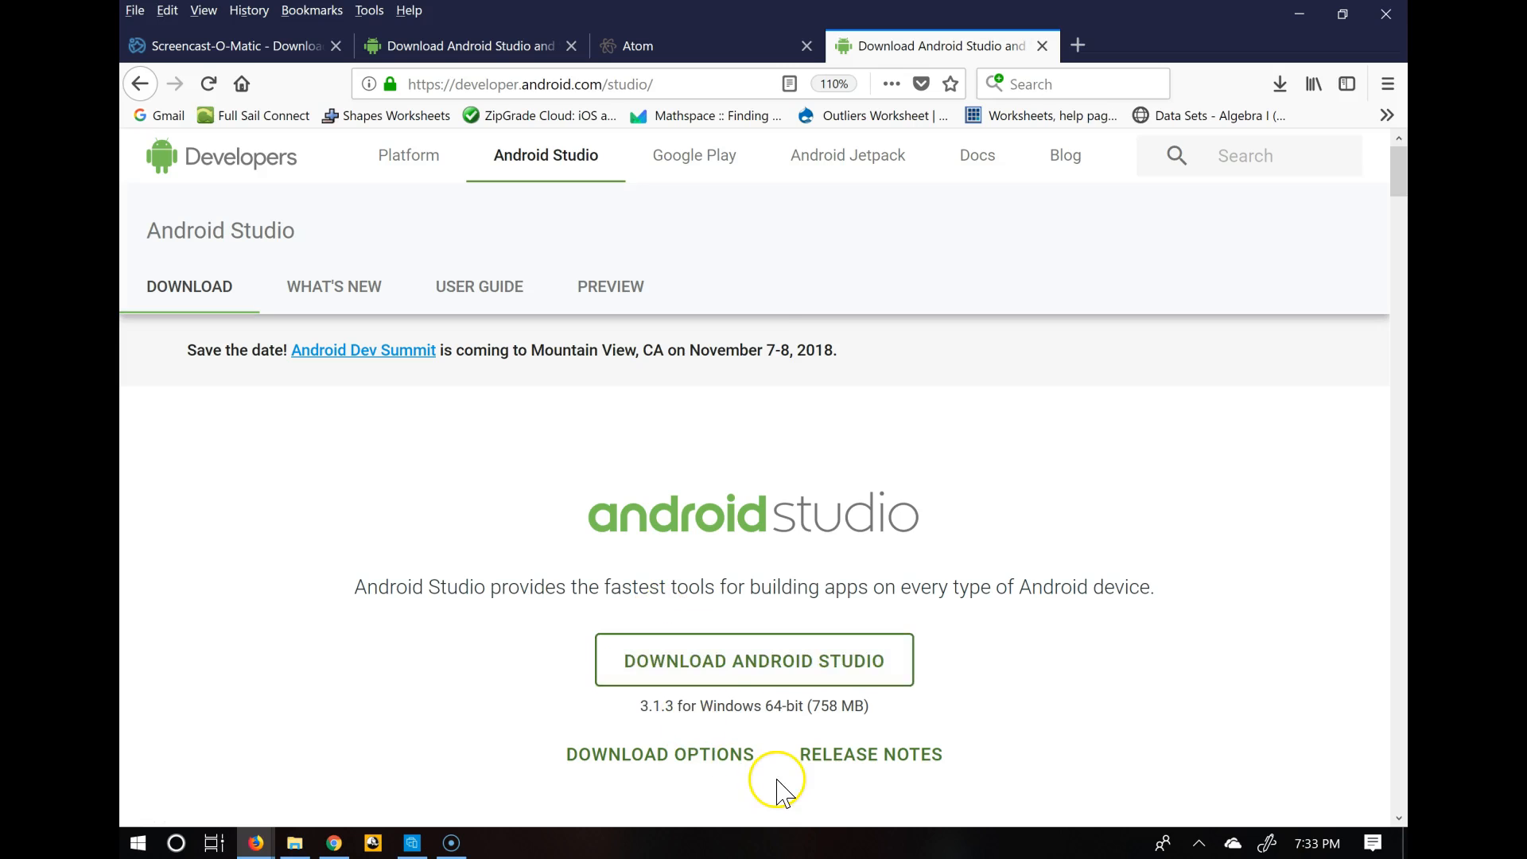
Examine the Android Studio system requirements, especially the Windows memory, disk space and screen resolution requirements
scroll(777, 784, down, 2)
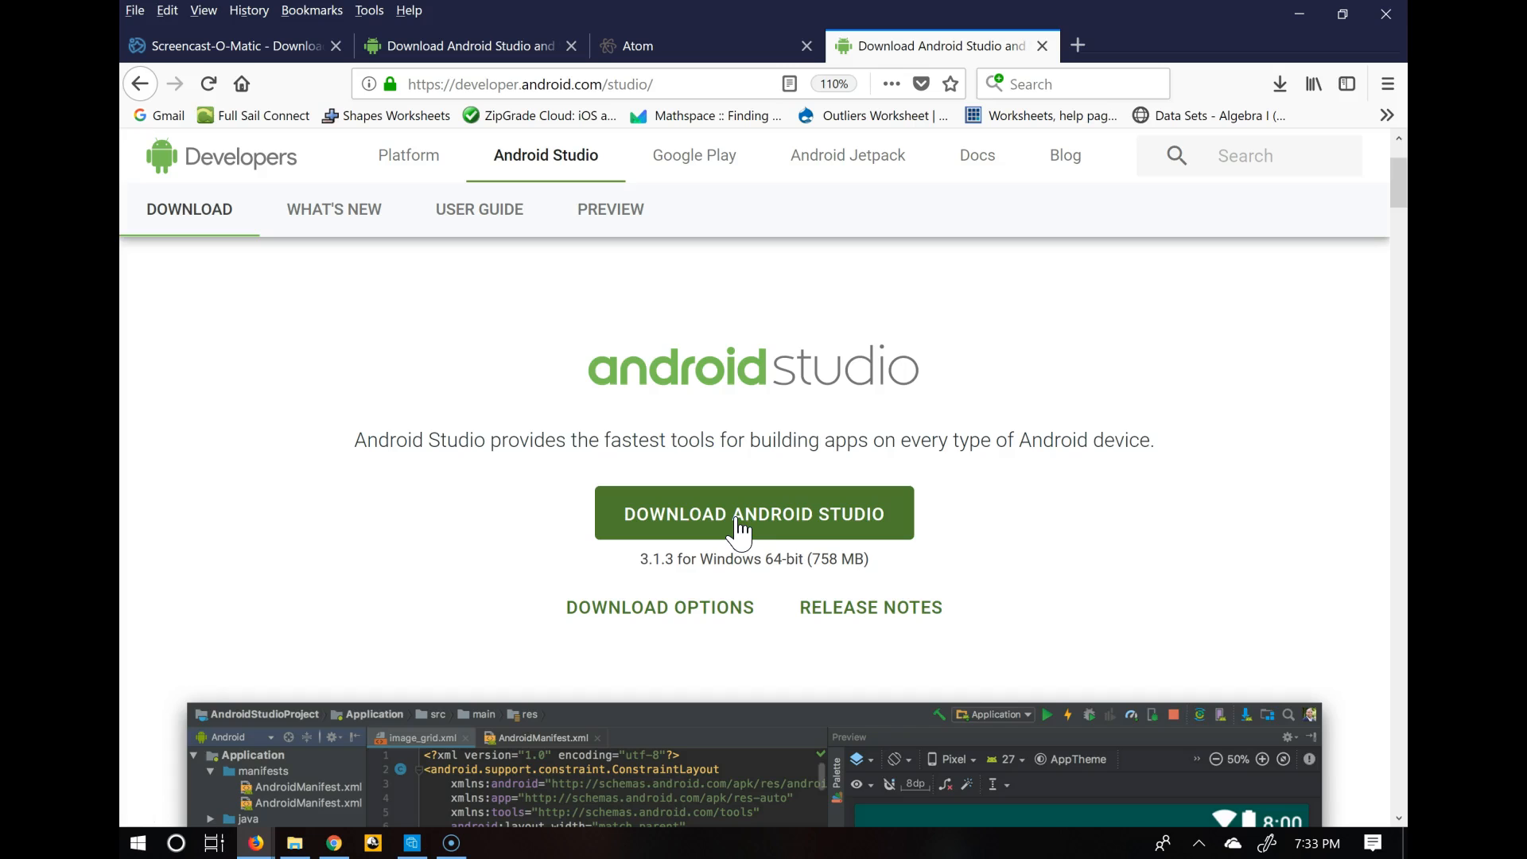
scroll(738, 523, down, 10)
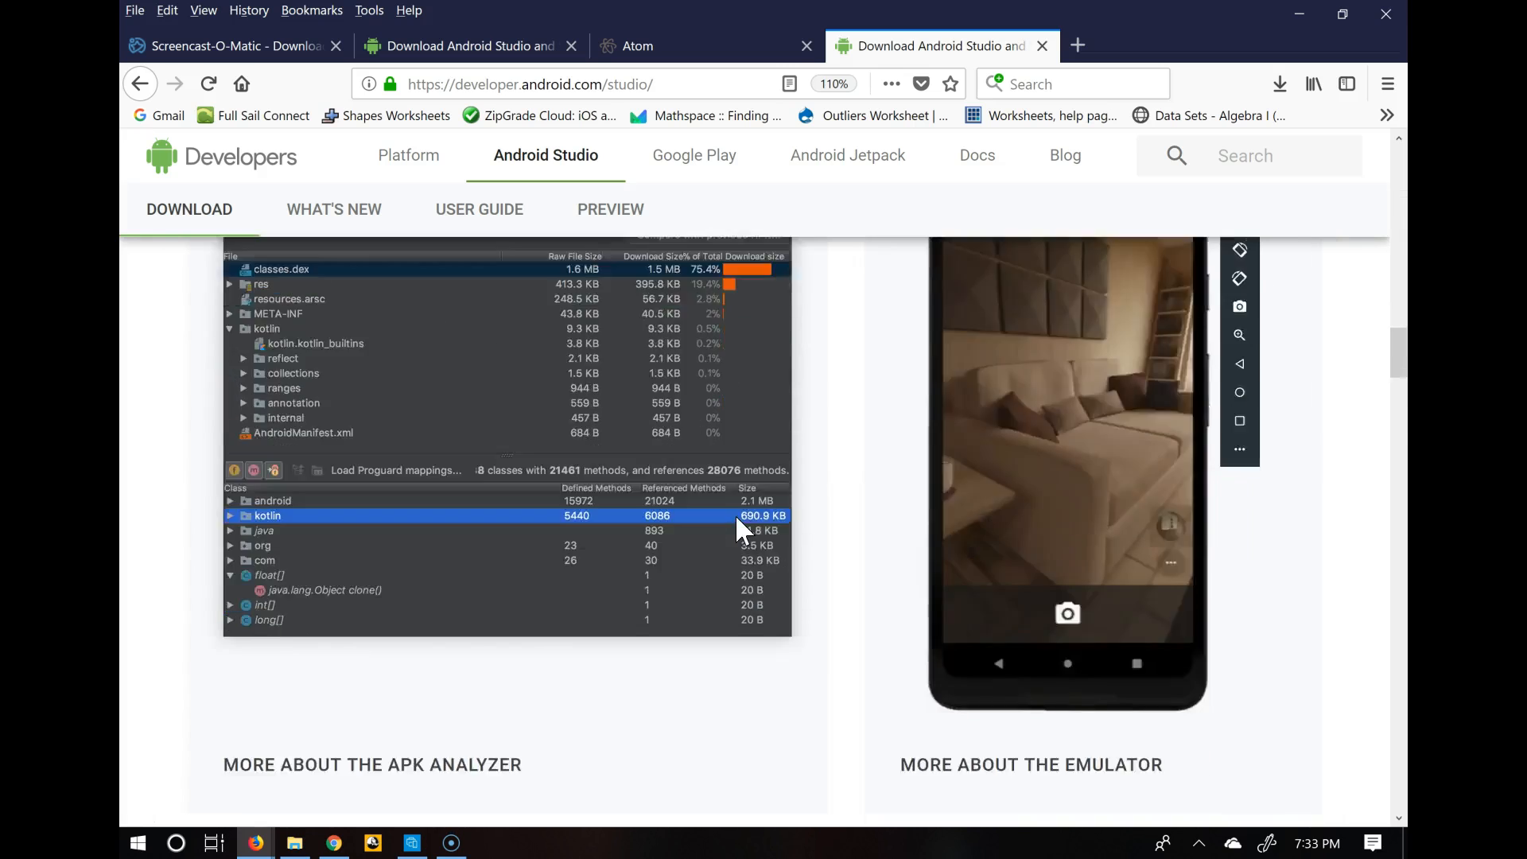
scroll(736, 518, down, 15)
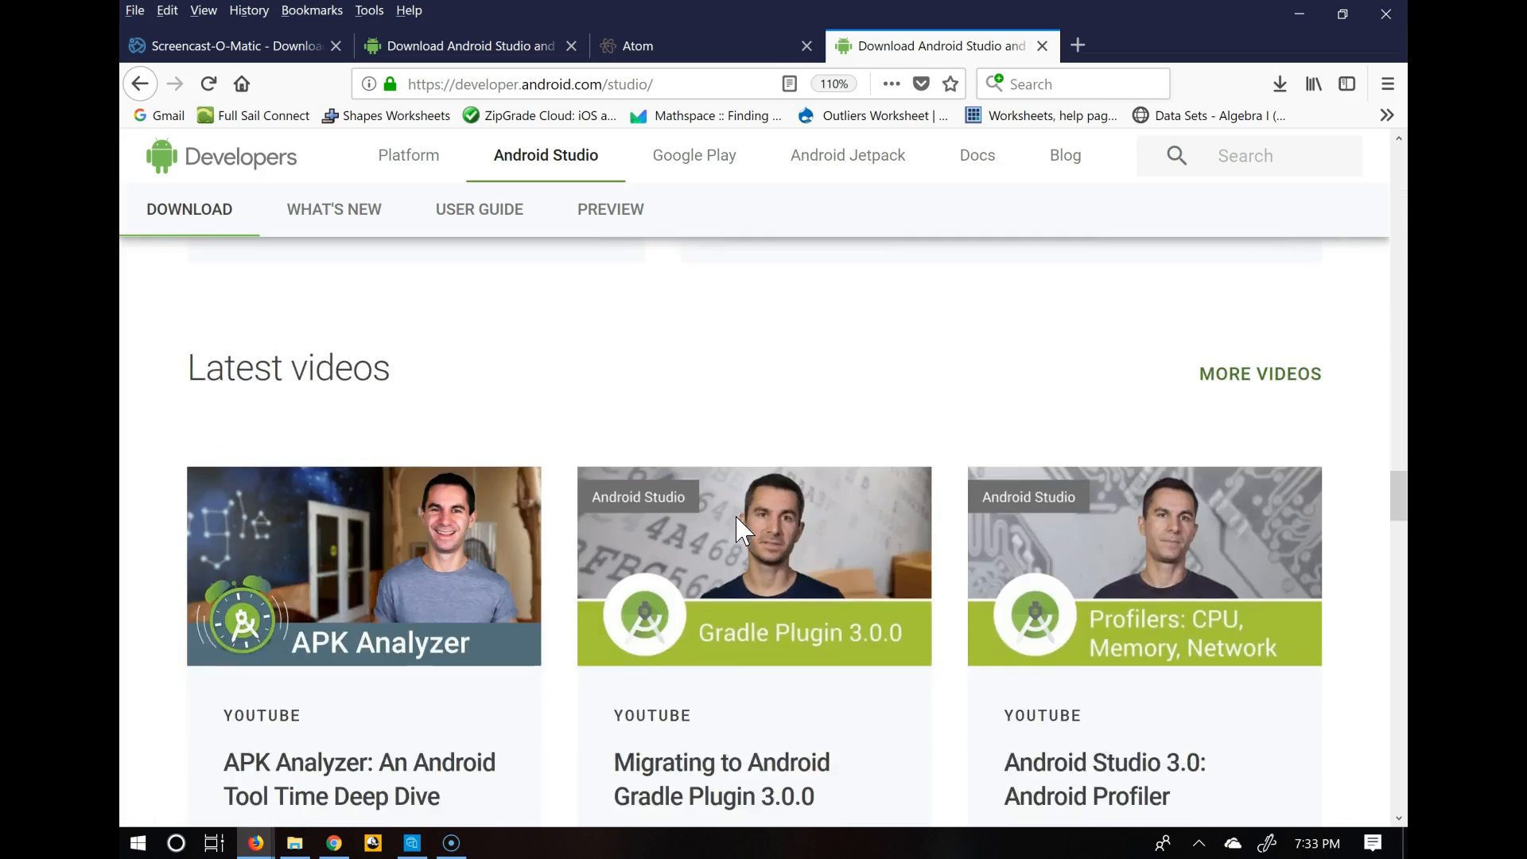
scroll(737, 517, down, 15)
scroll(740, 527, down, 12)
scroll(736, 525, up, 3)
scroll(736, 525, down, 5)
click(700, 440)
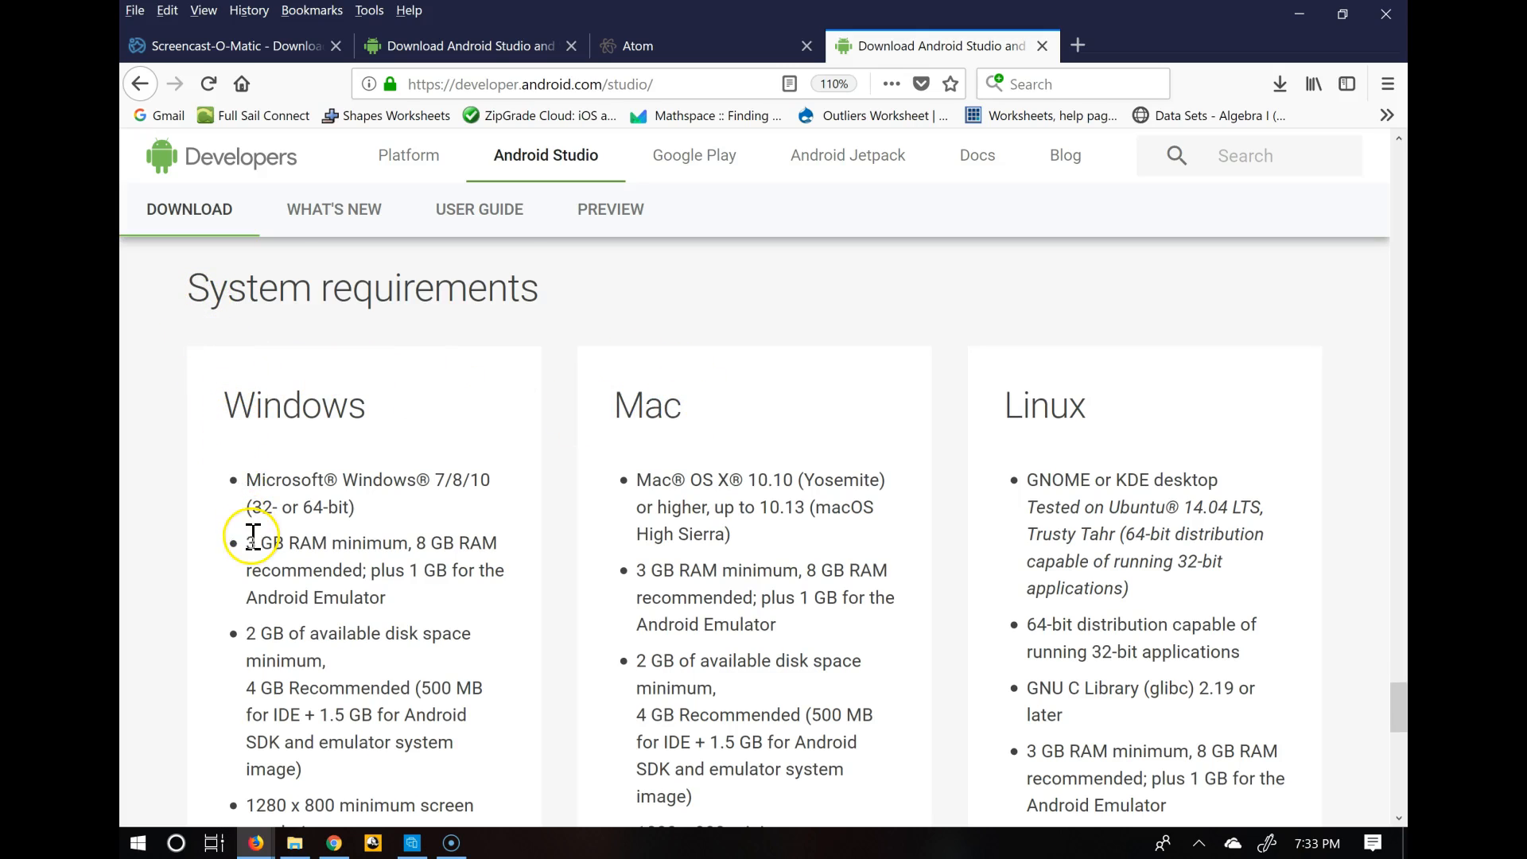
scroll(253, 532, down, 2)
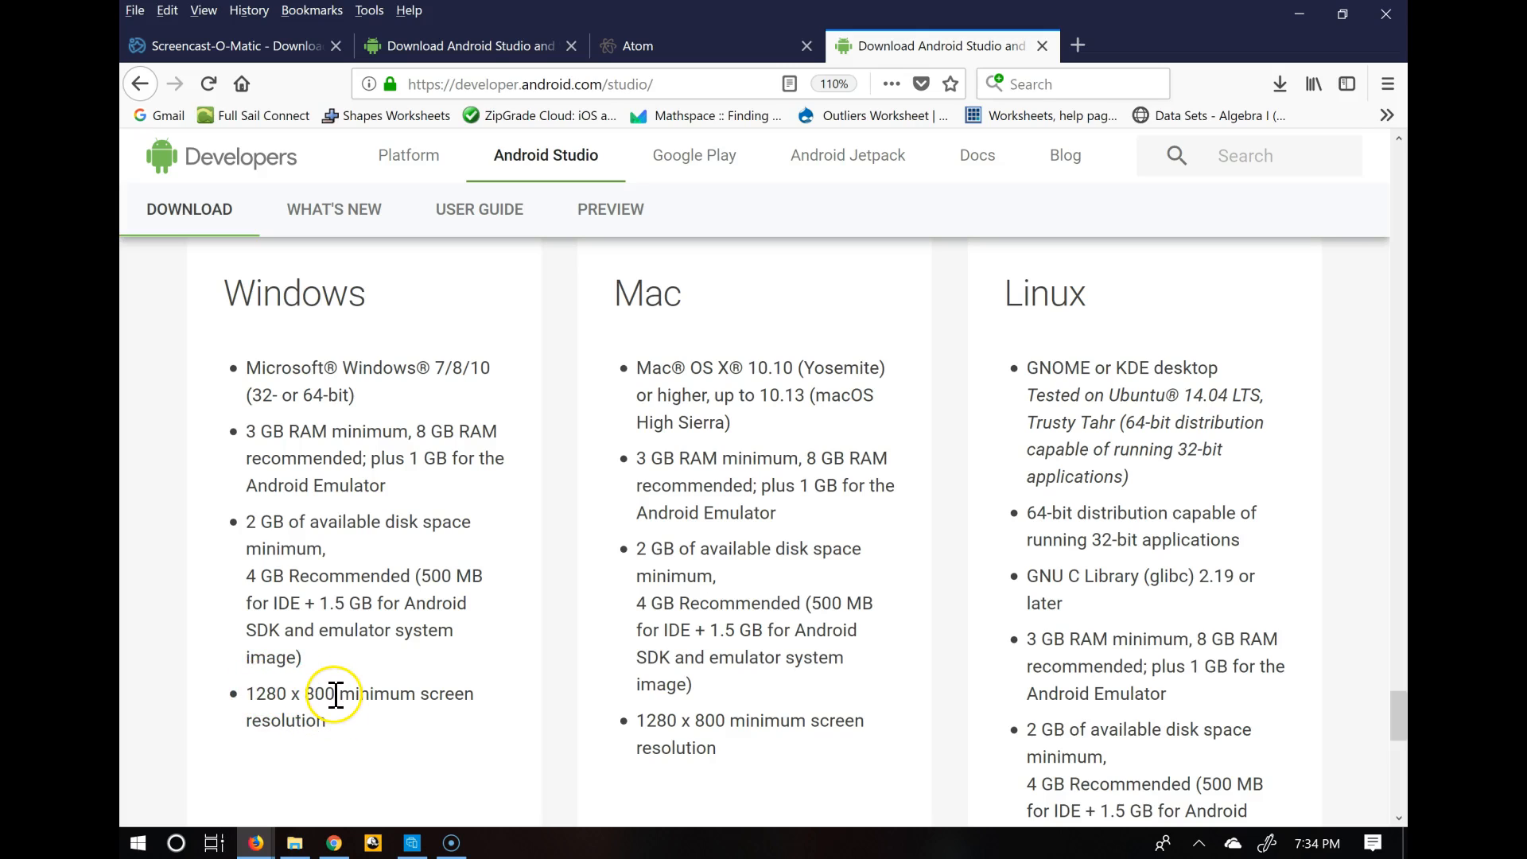
Download Android Studio for Windows, agreeing to the terms and conditions and saving the installer android-studio-ide-173.4819257-windows.exe
scroll(521, 505, up, 15)
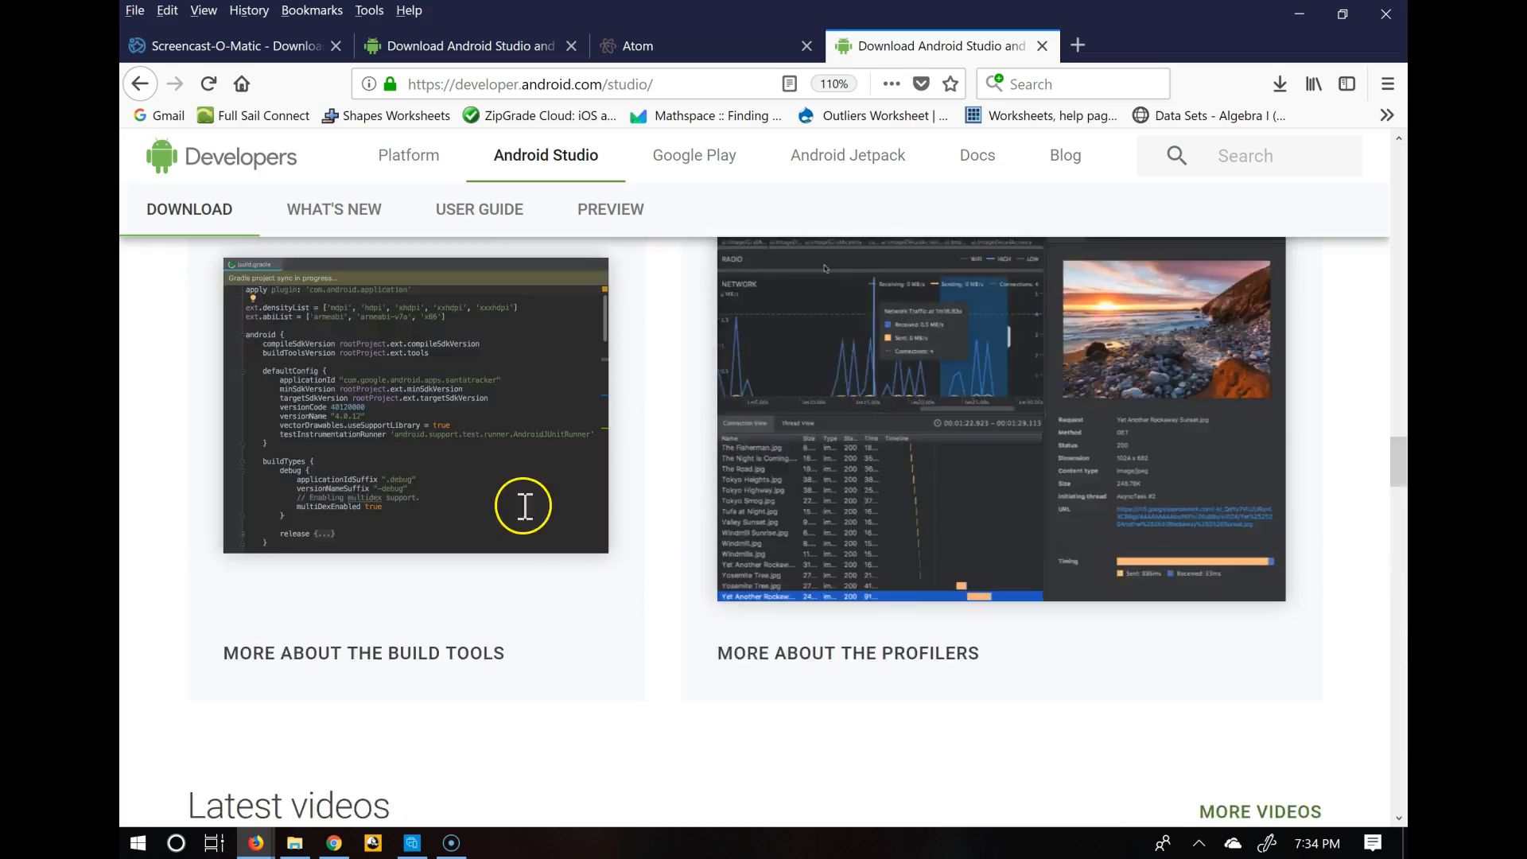
scroll(524, 505, up, 10)
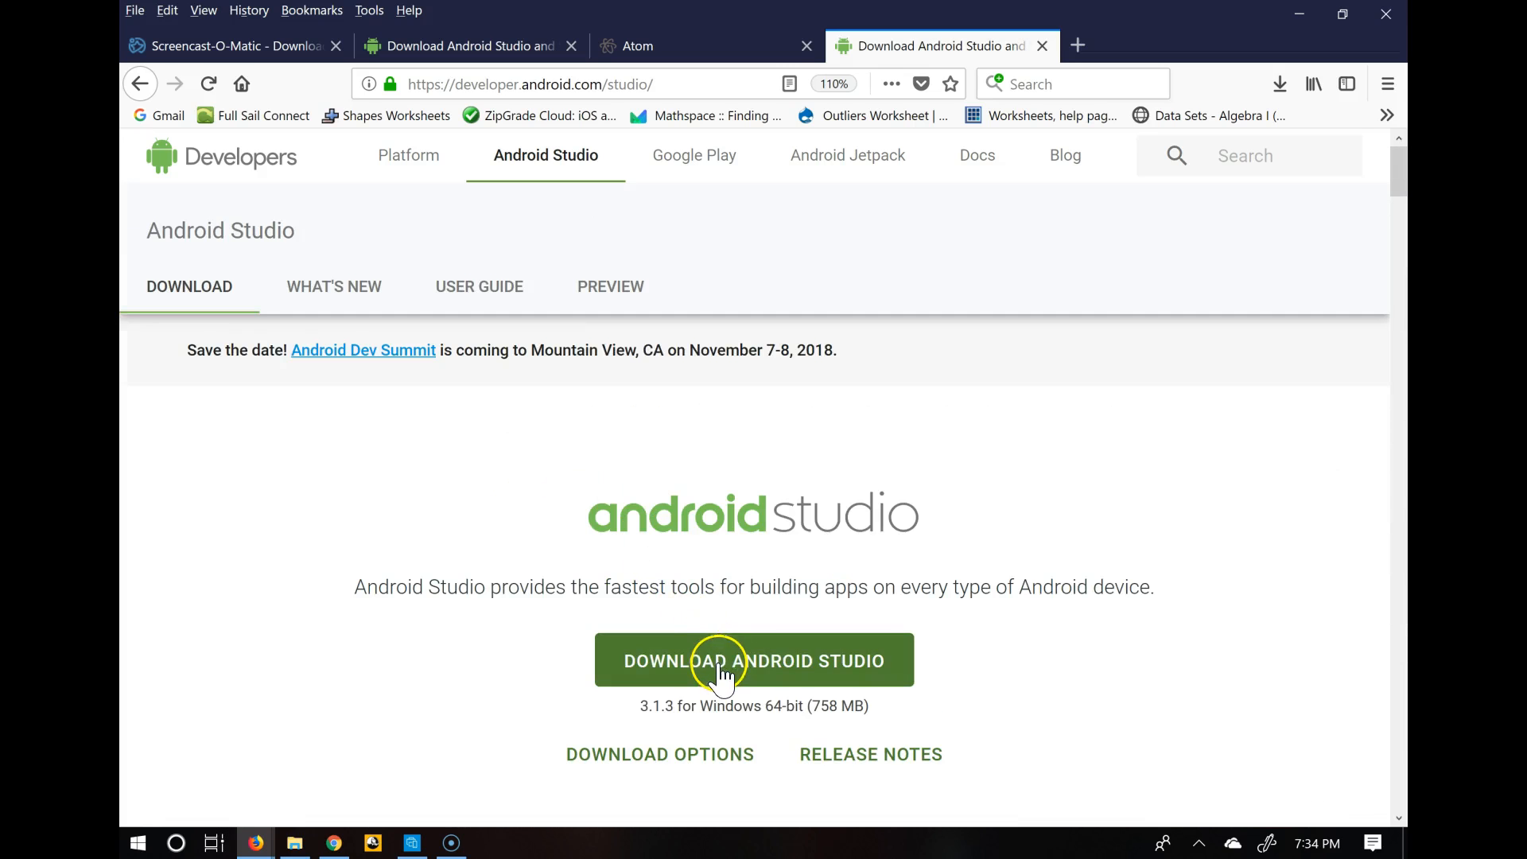
click(722, 676)
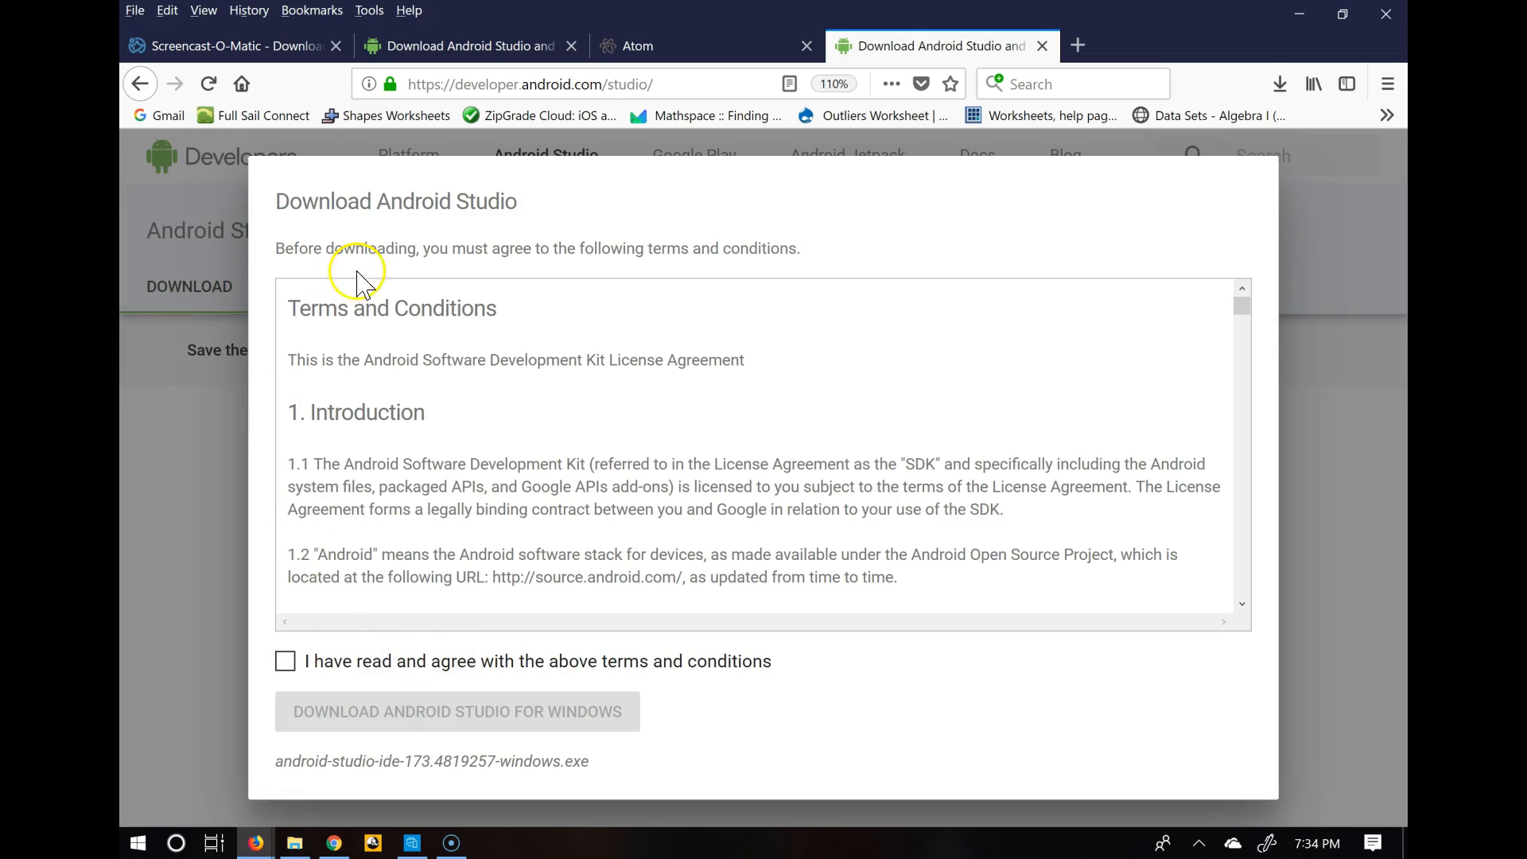
click(286, 661)
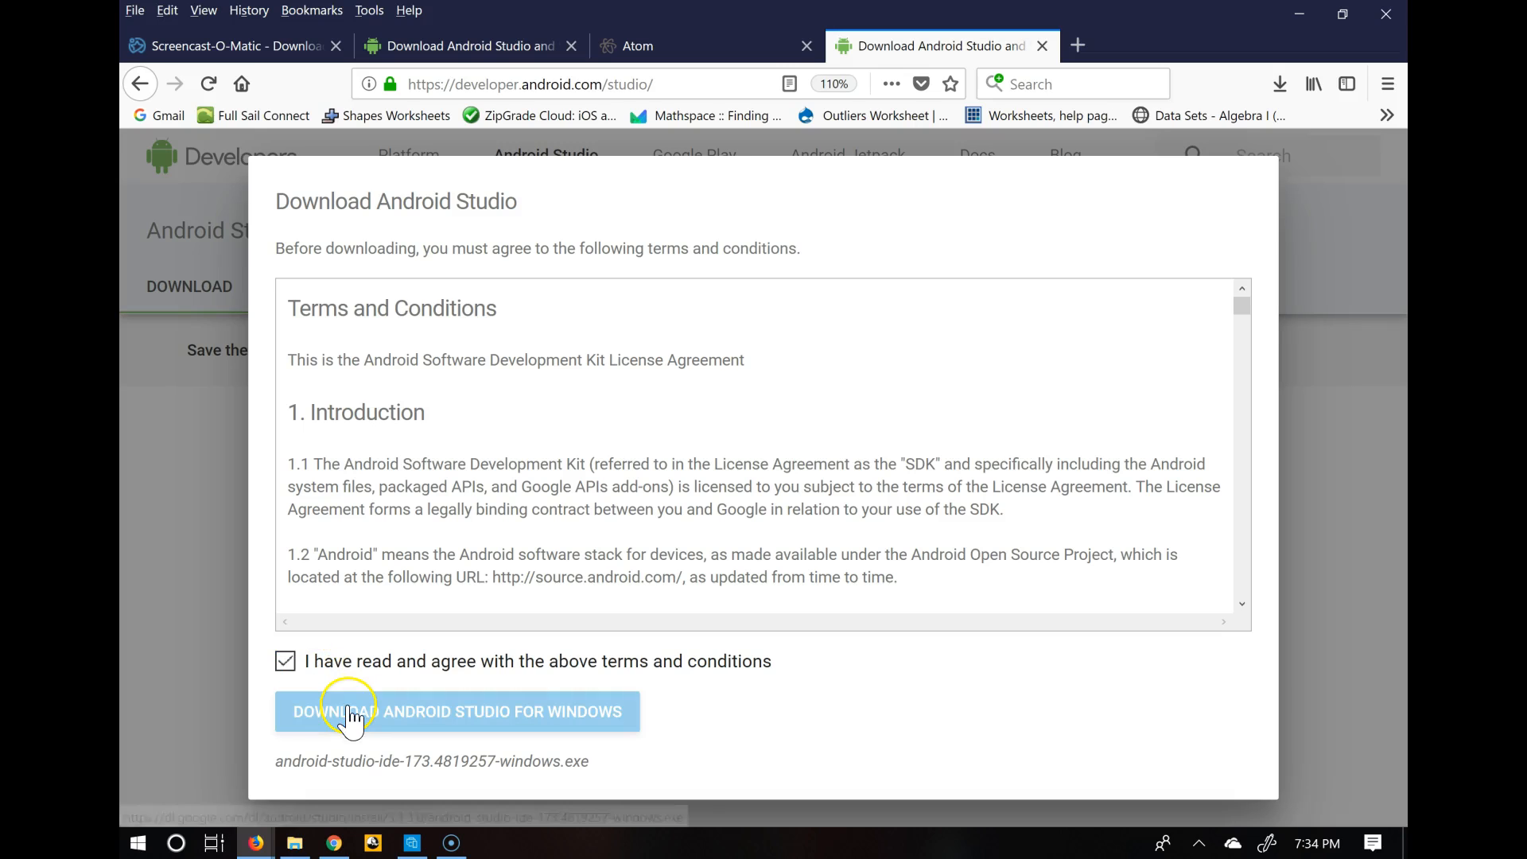
click(341, 712)
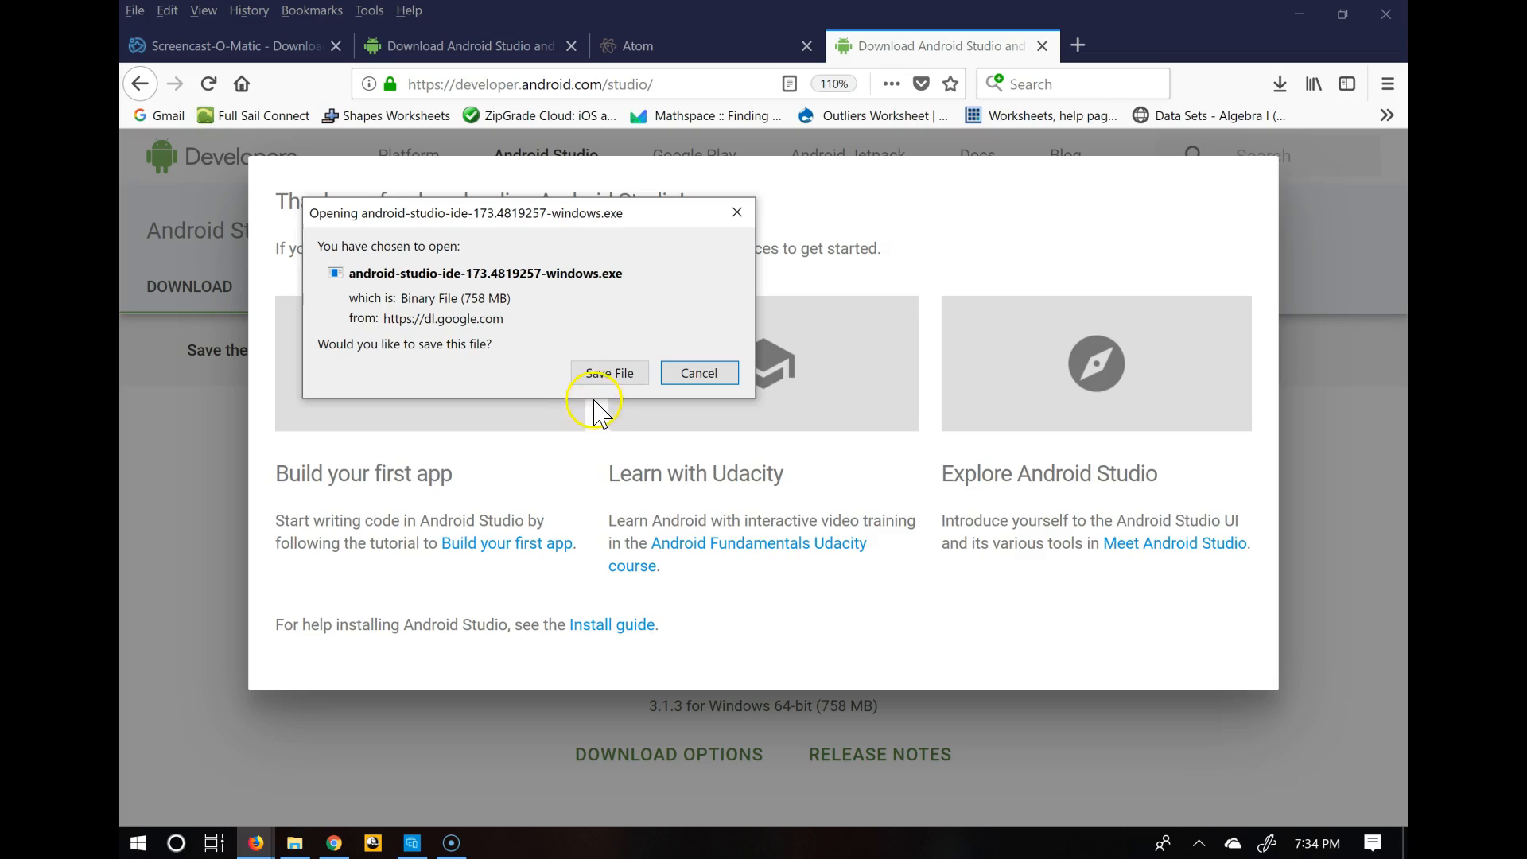
click(605, 373)
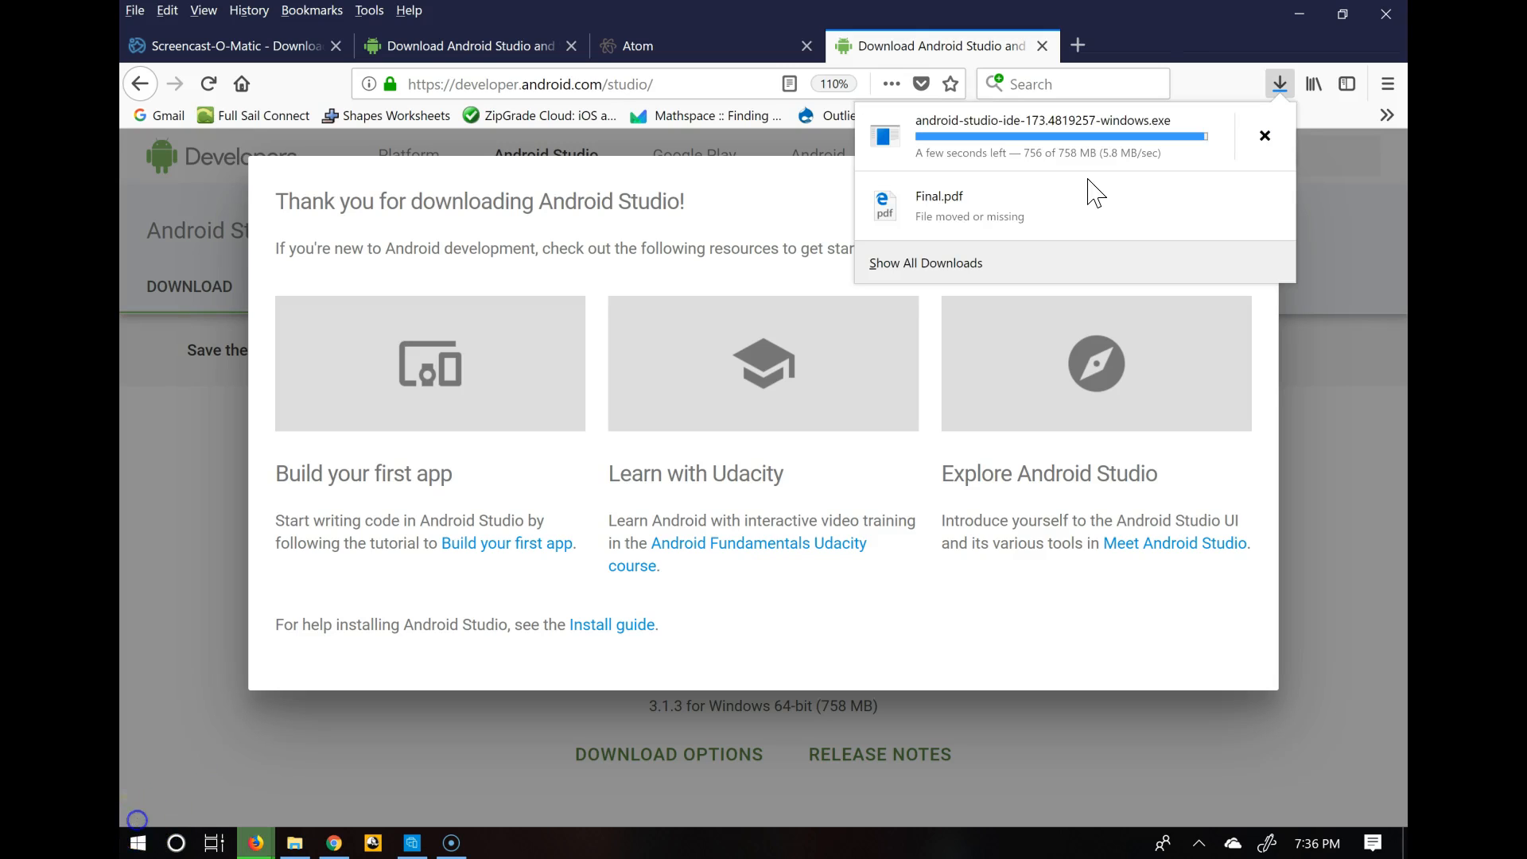
Launch the downloaded installer android-studio-ide-173.4819257-windows.exe from the browser's download list
click(1099, 161)
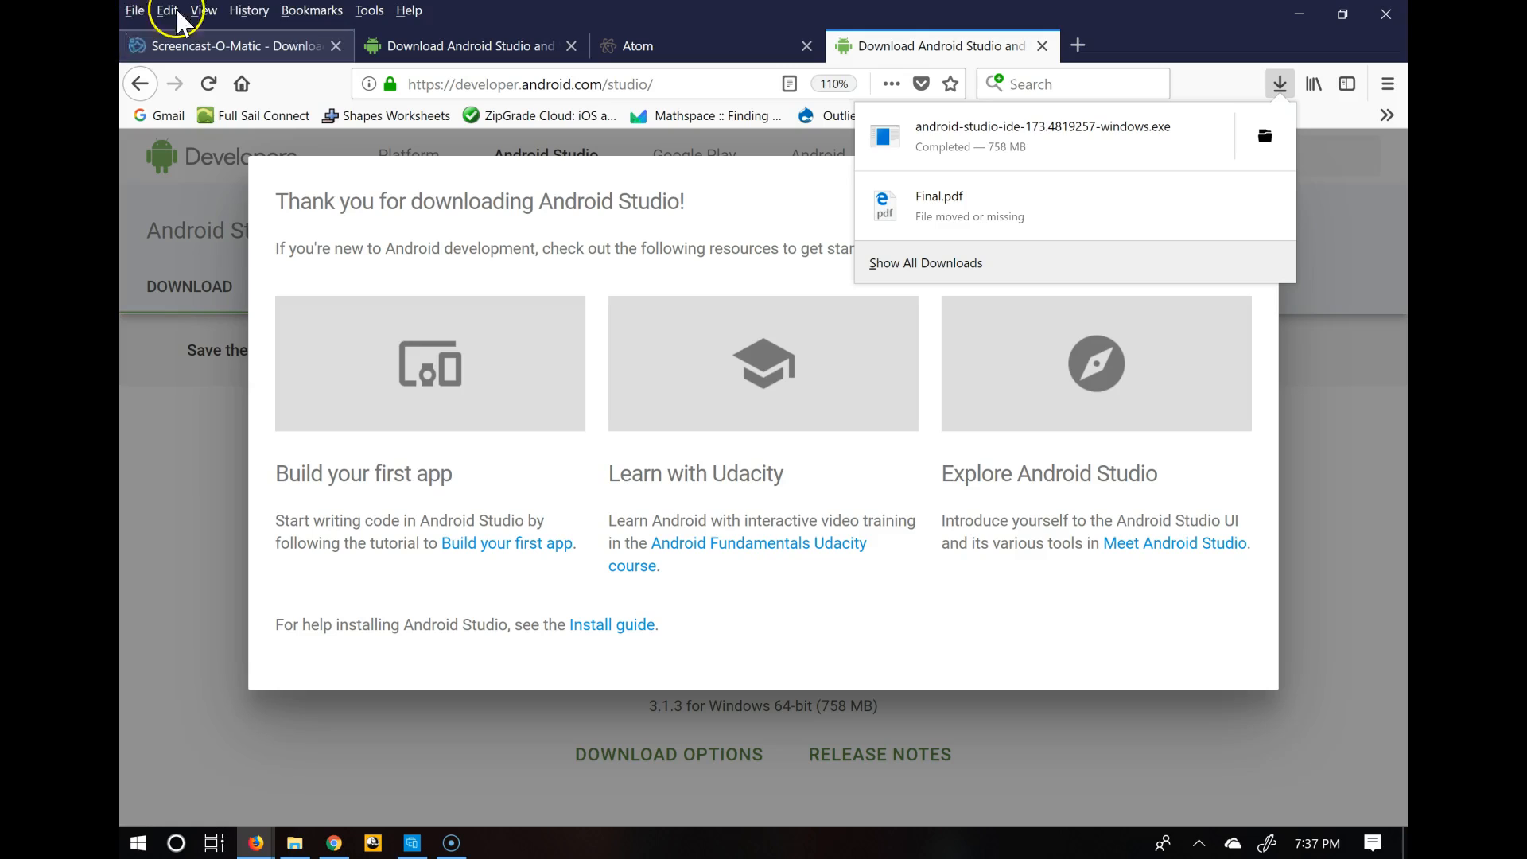
click(1280, 84)
click(1280, 85)
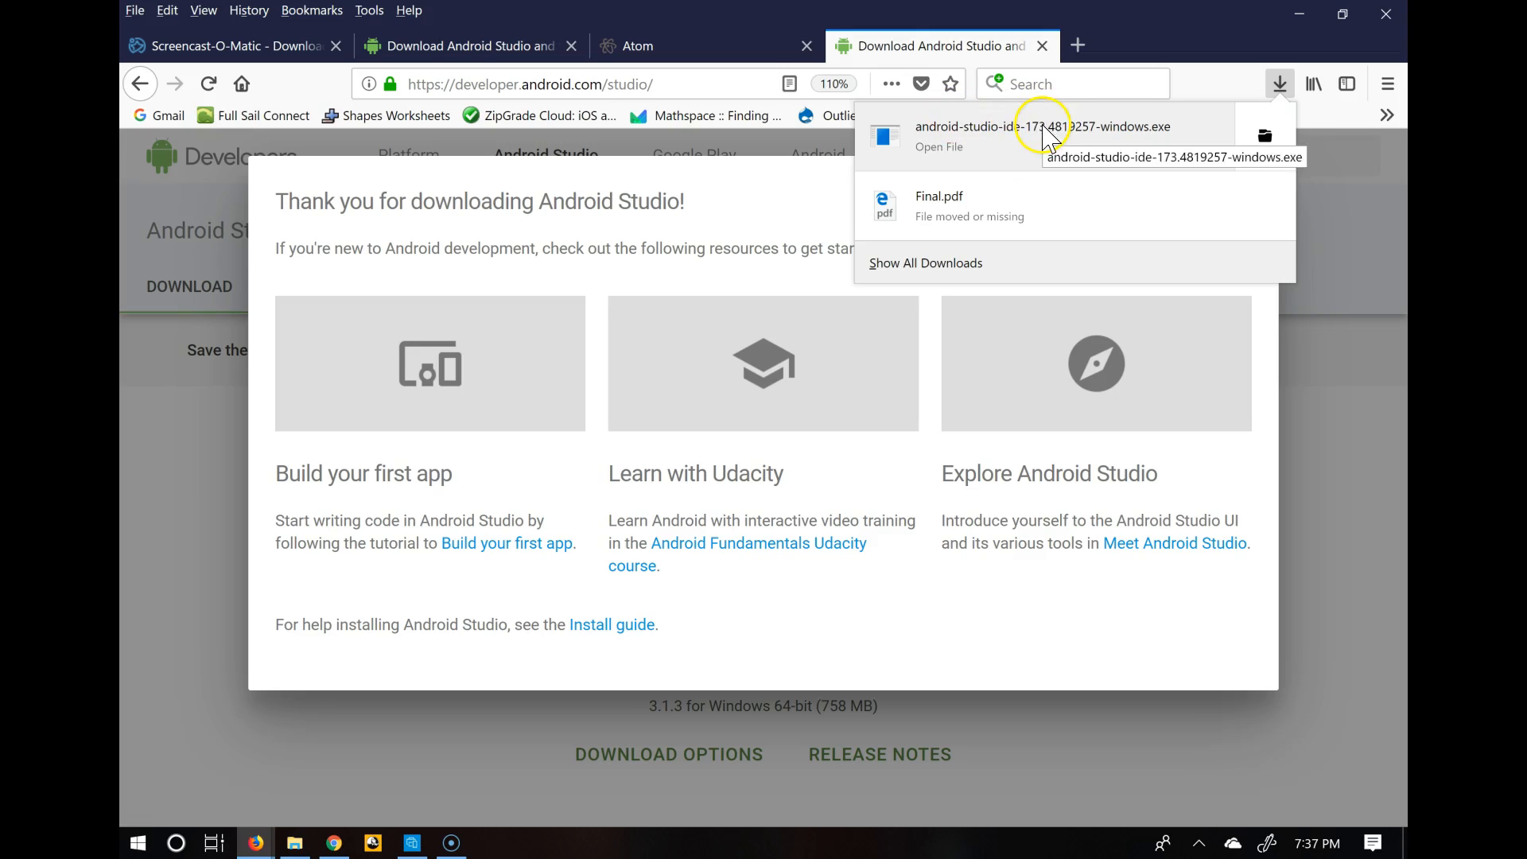
click(1275, 143)
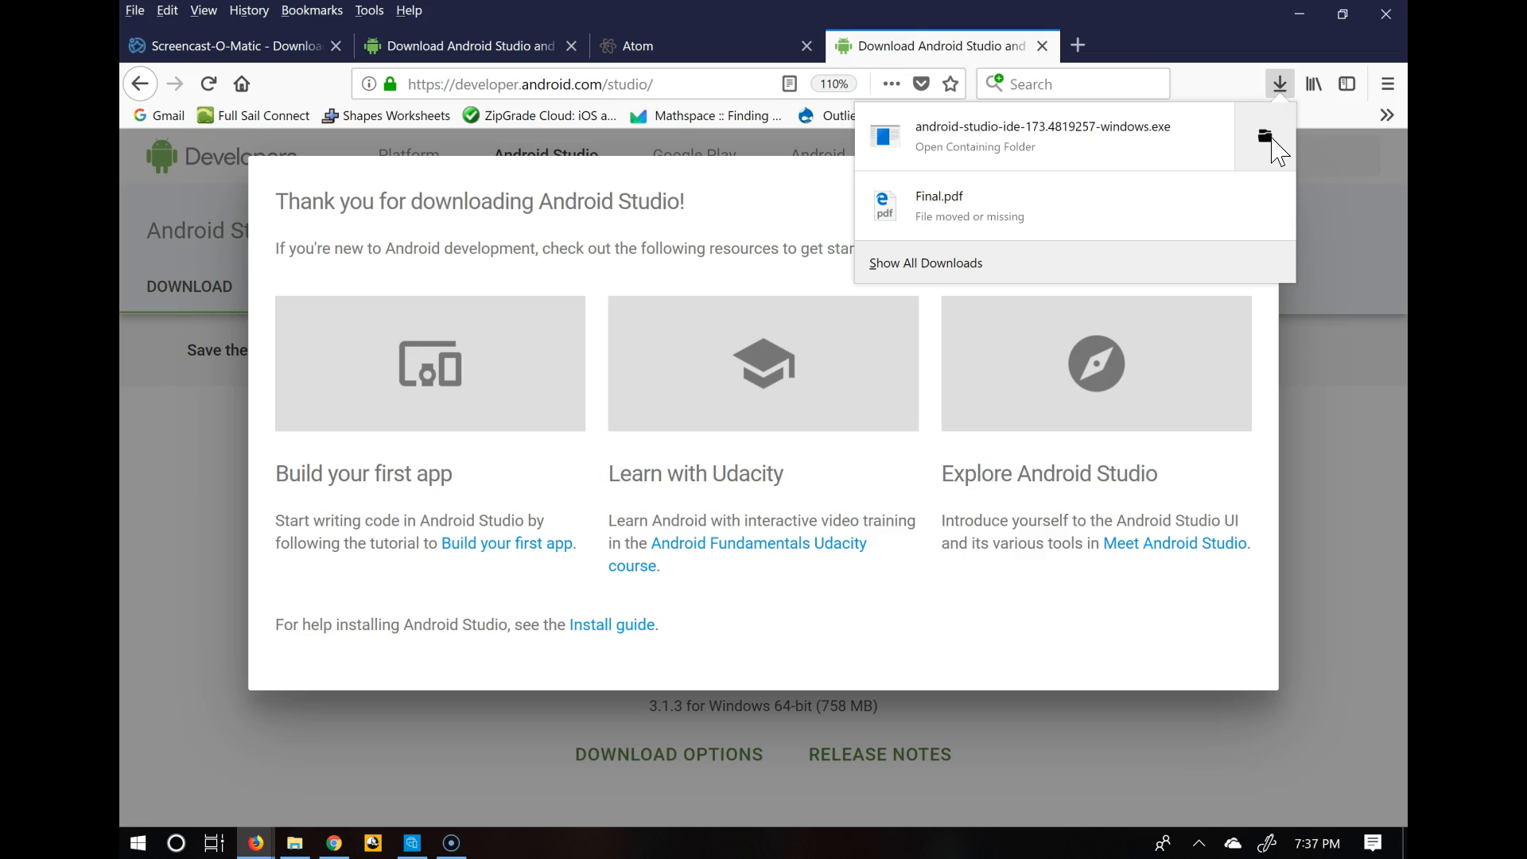
click(1041, 151)
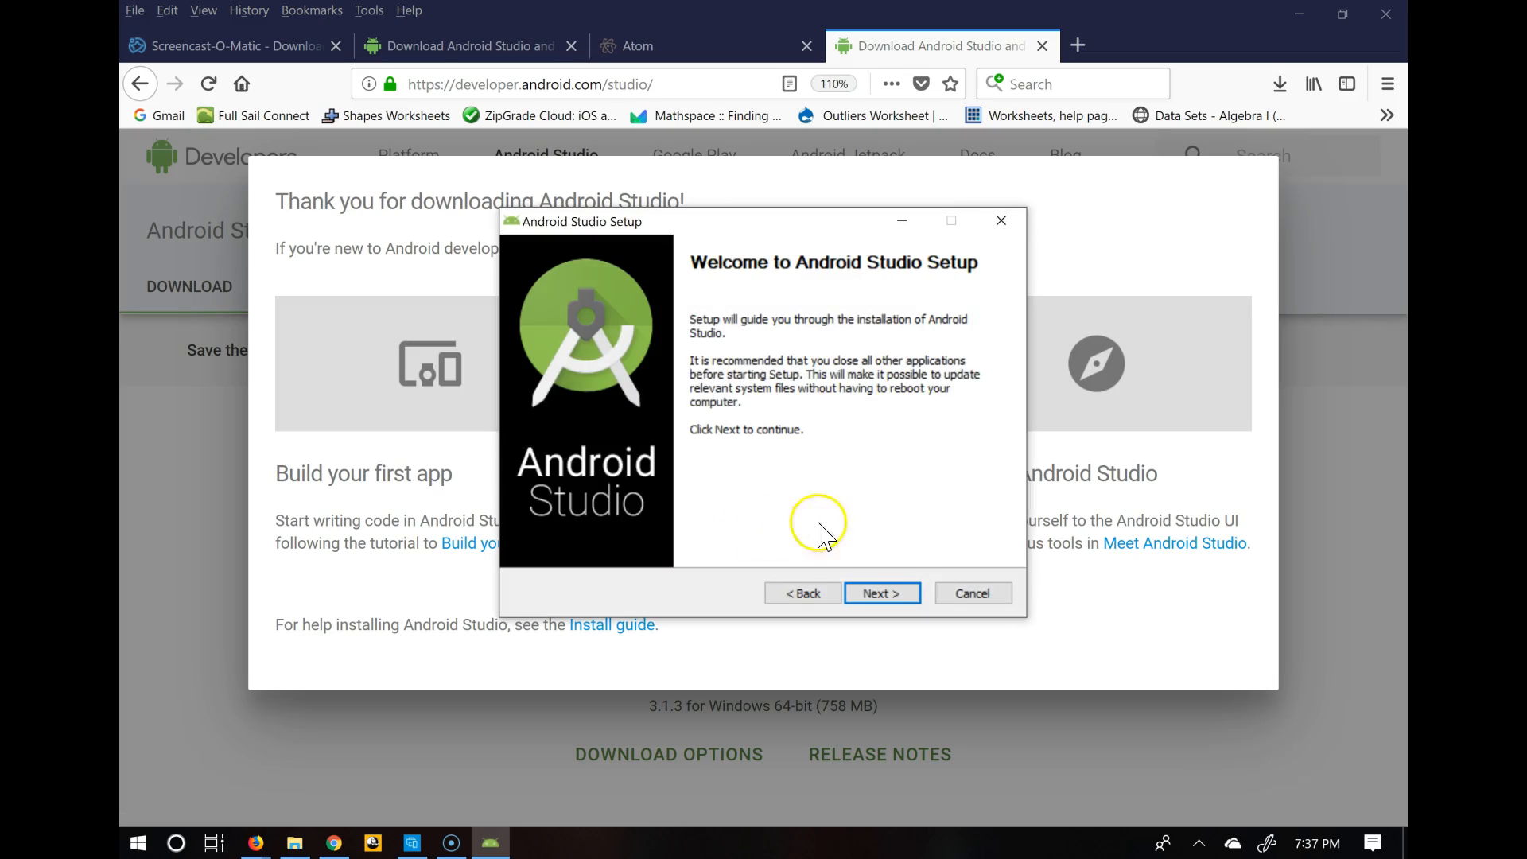
Install Android Studio with the Android Virtual Device component into C:\Program Files\Android\Android Studio
click(884, 596)
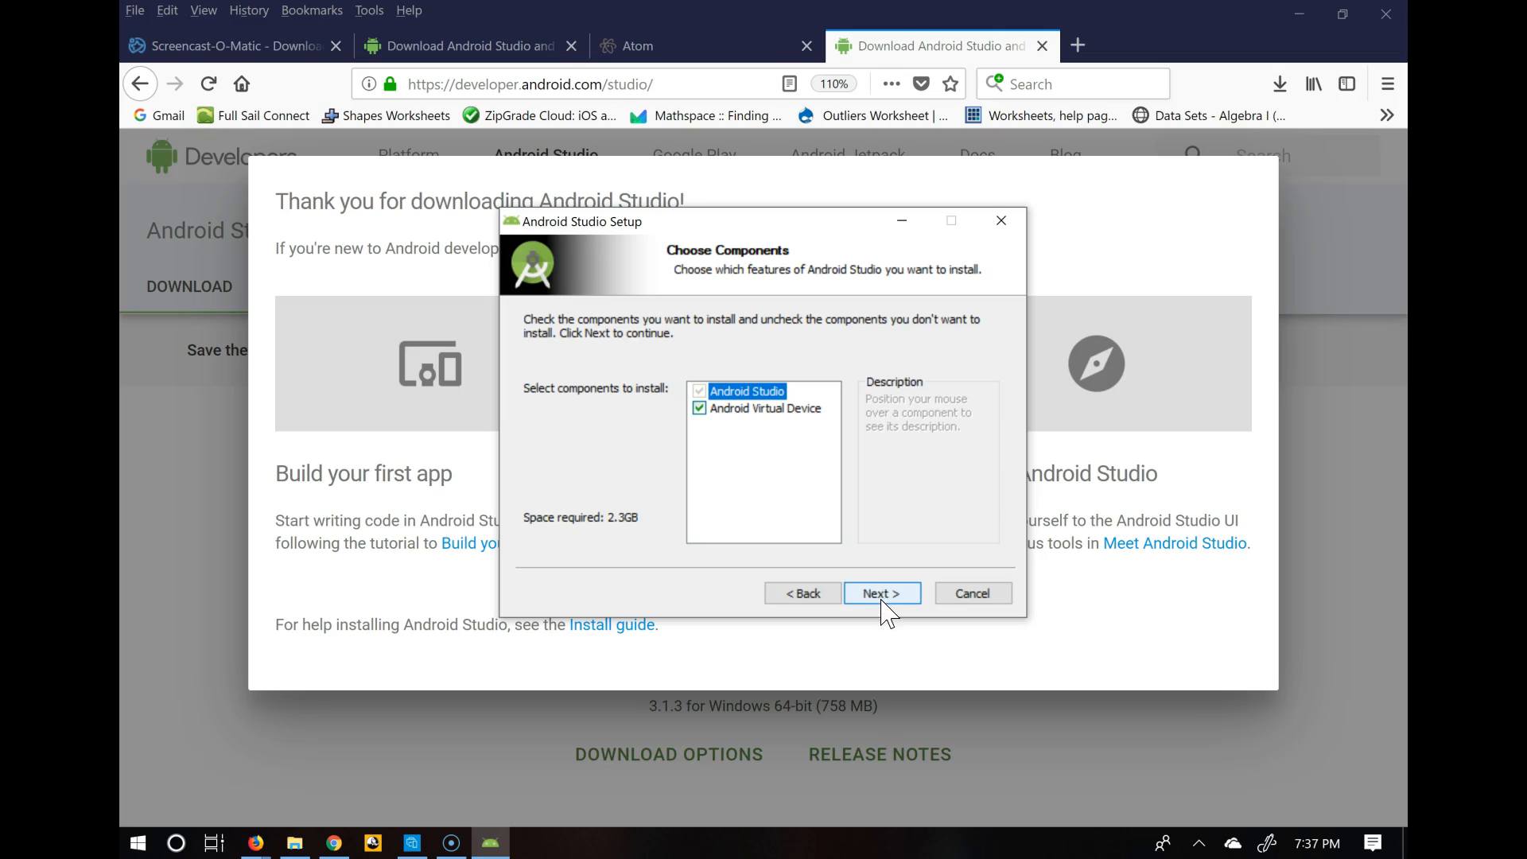
mouse_move(738, 407)
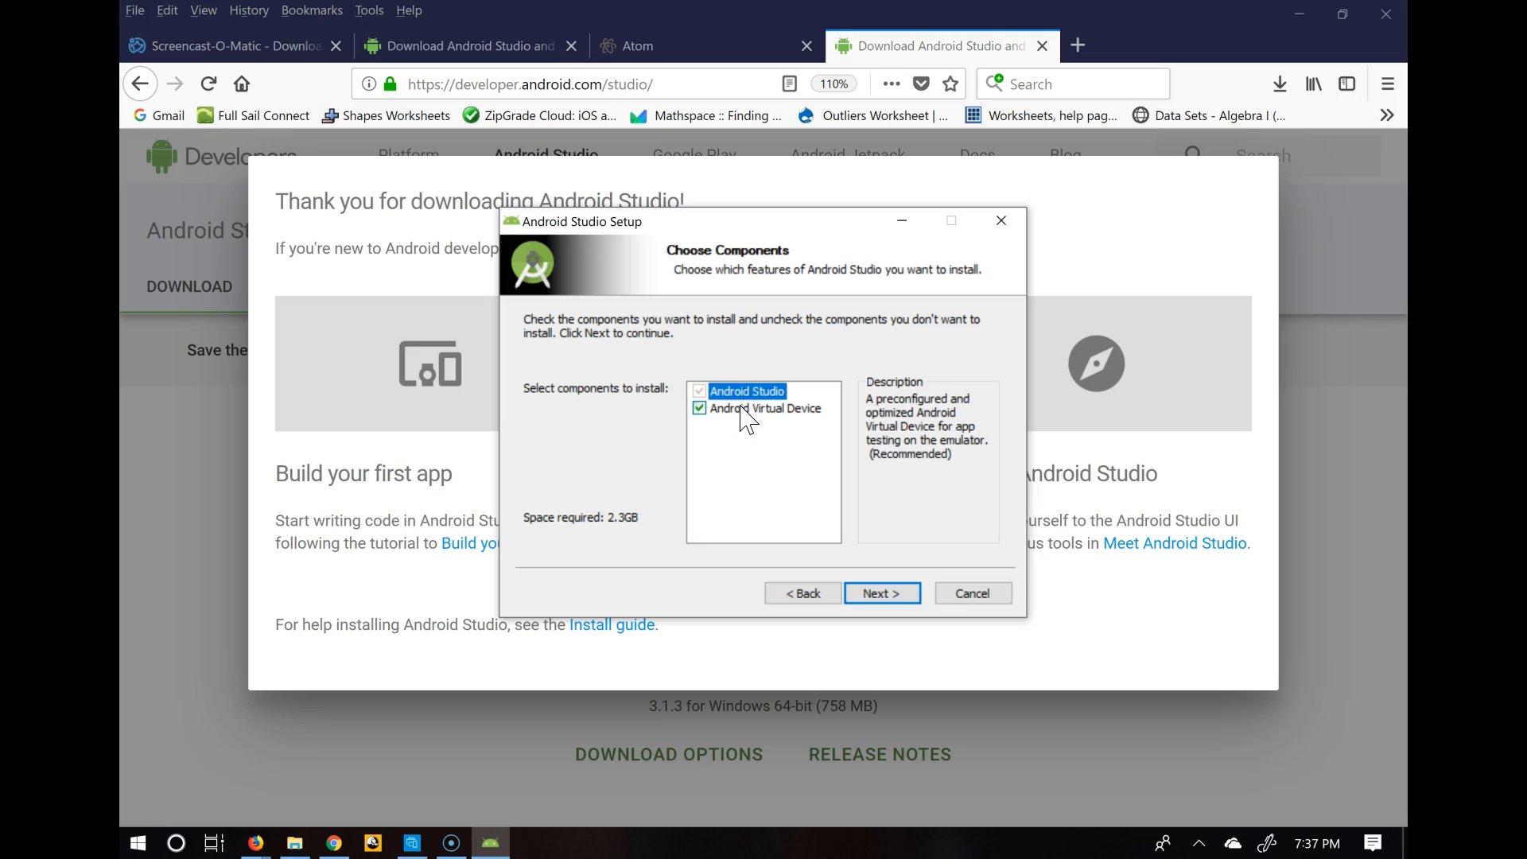
drag(716, 407, 782, 404)
click(890, 608)
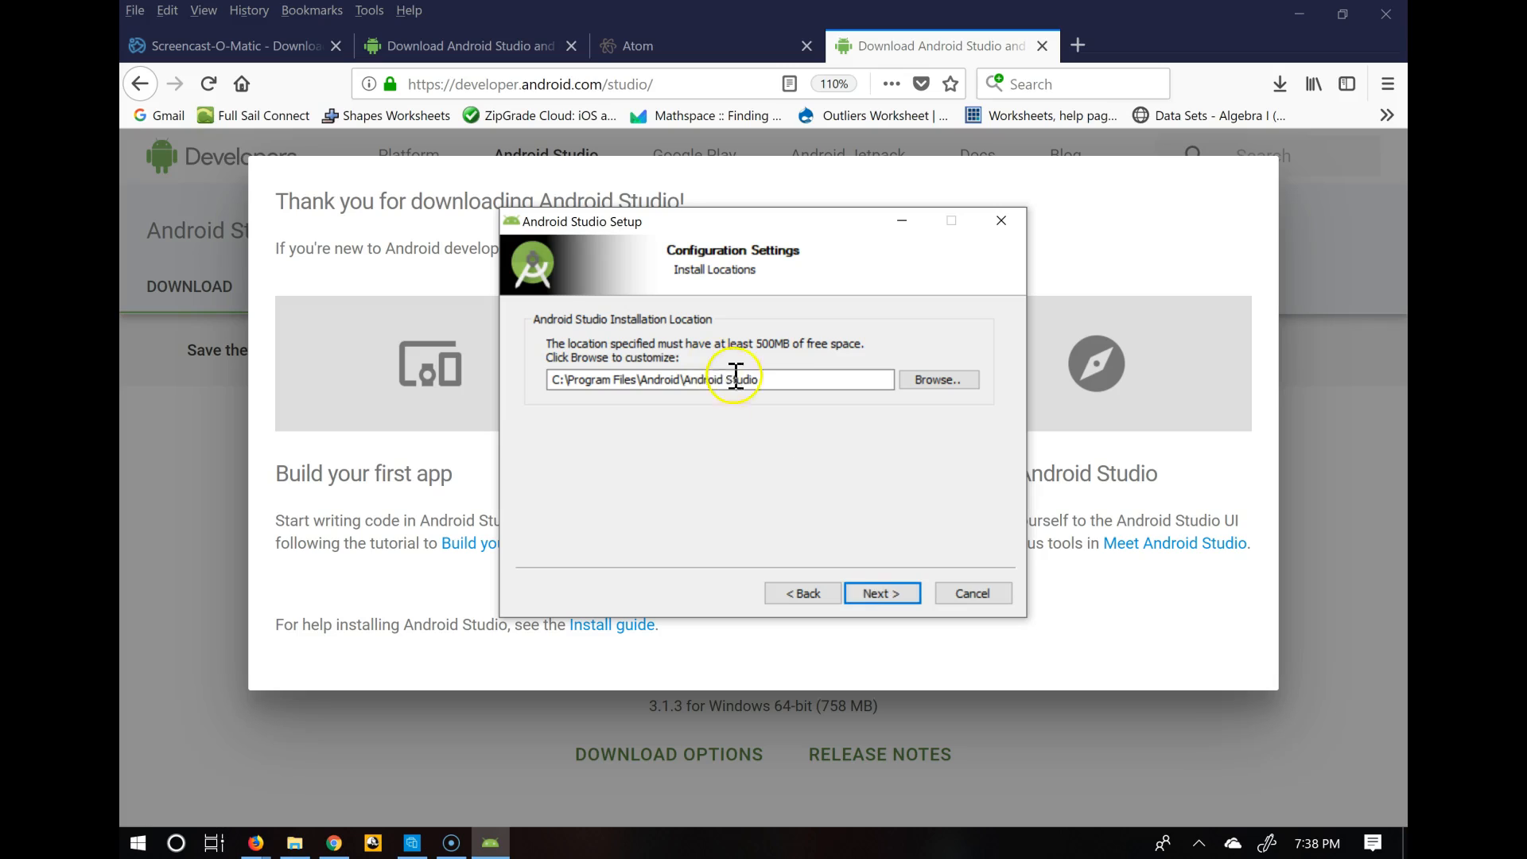
click(897, 596)
click(897, 598)
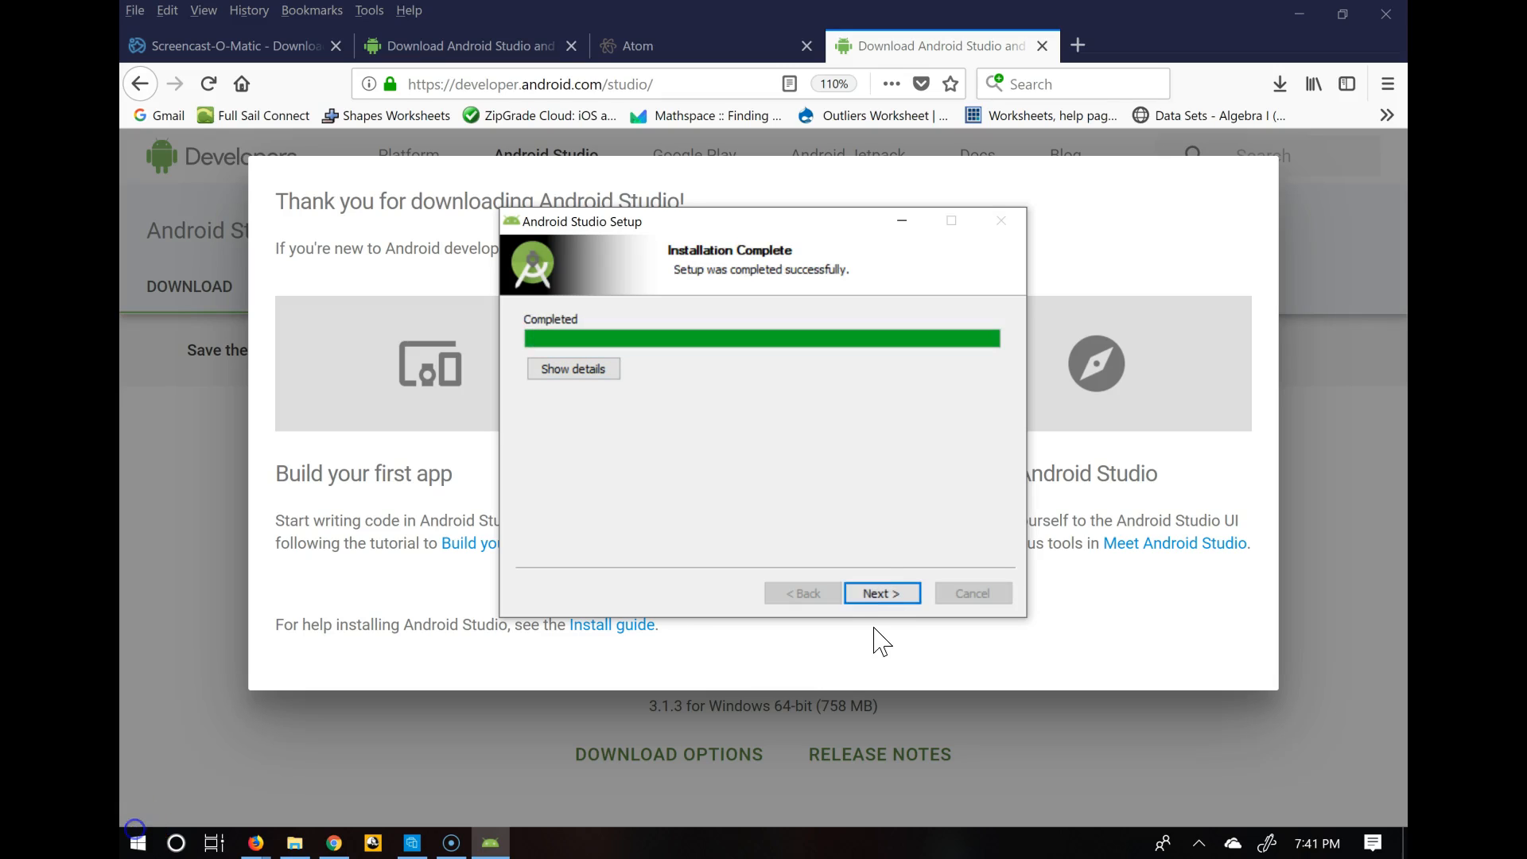
Complete Android Studio Setup with Start Android Studio enabled and continue to the Setup Wizard
click(874, 592)
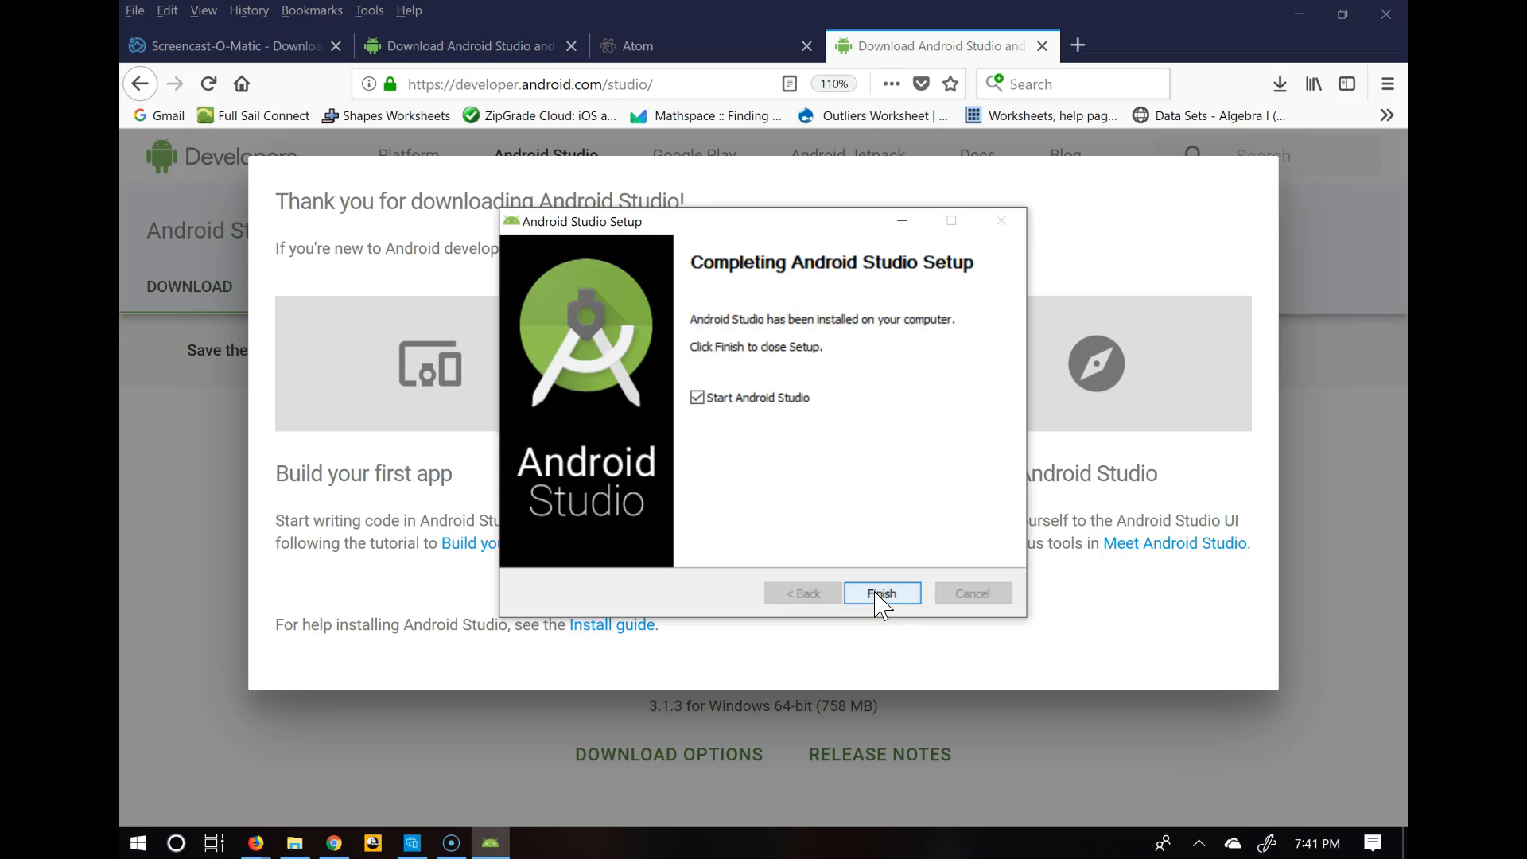
click(881, 596)
click(764, 466)
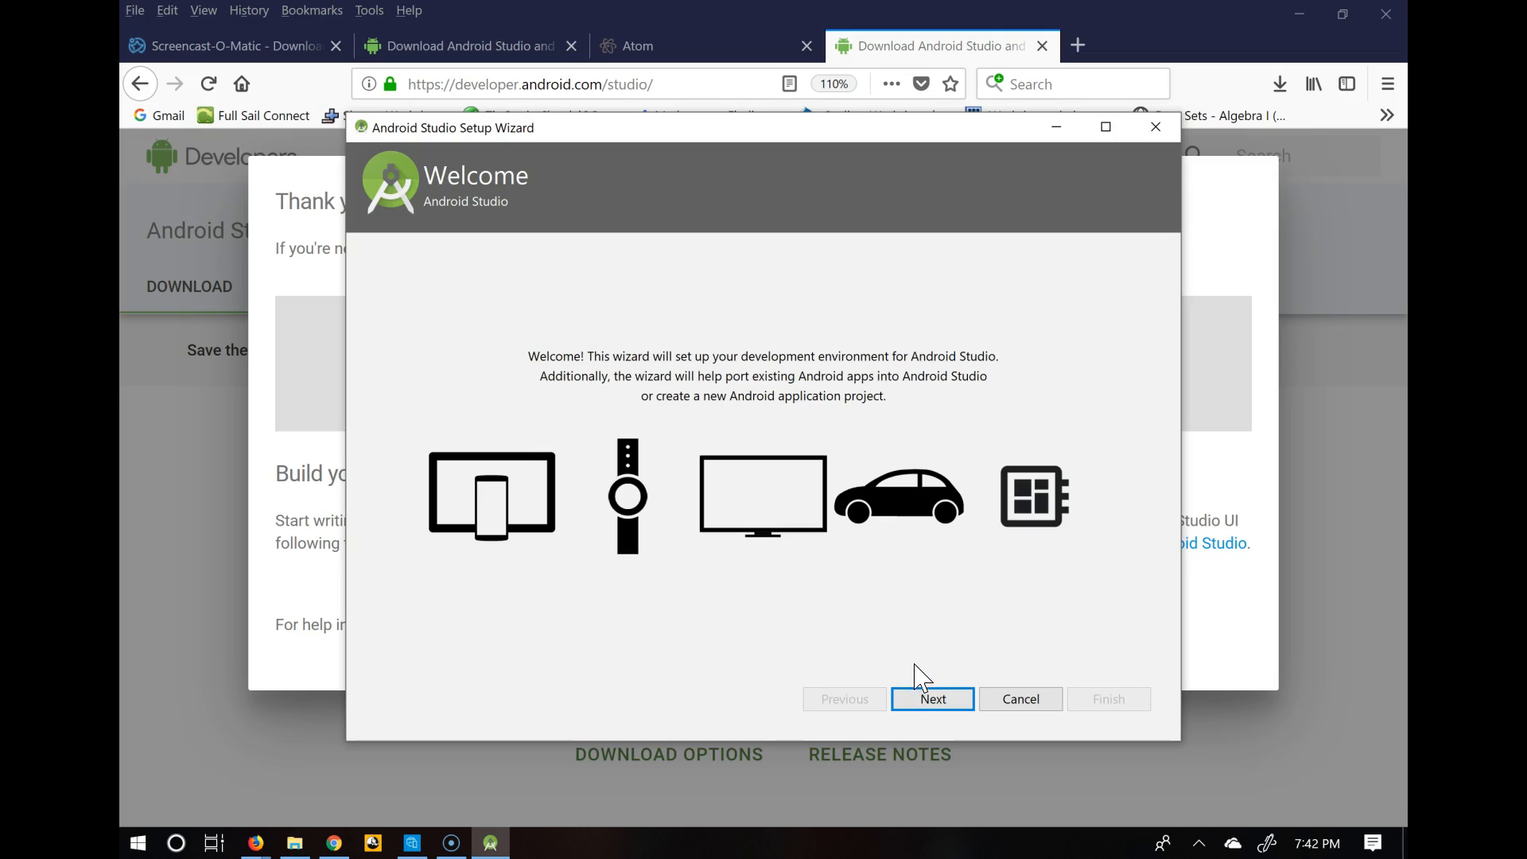
Choose the Standard setup type and the Darcula UI theme in the Android Studio Setup Wizard
click(927, 702)
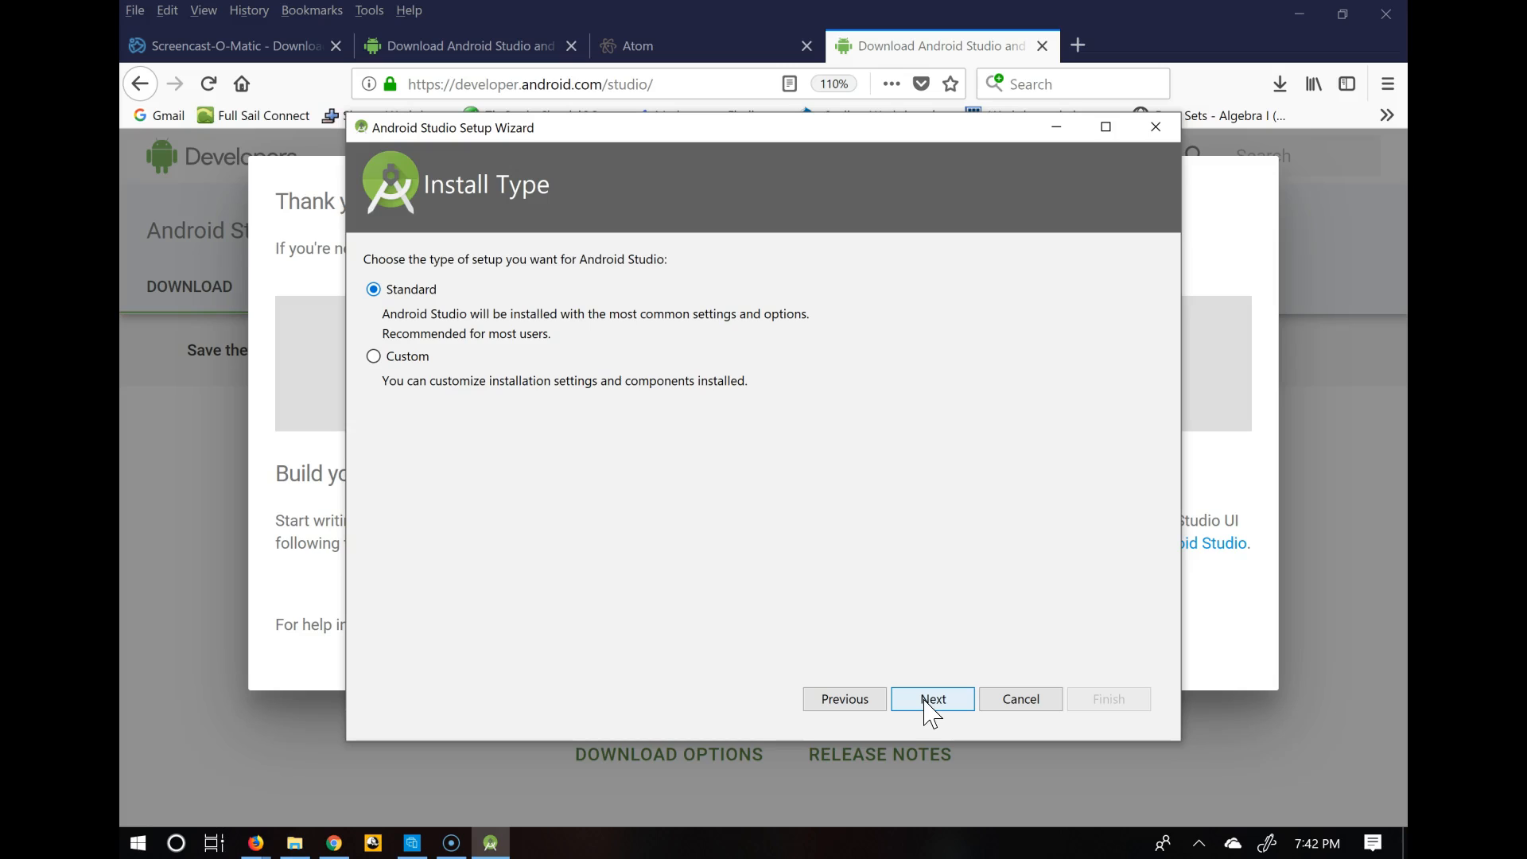
click(924, 701)
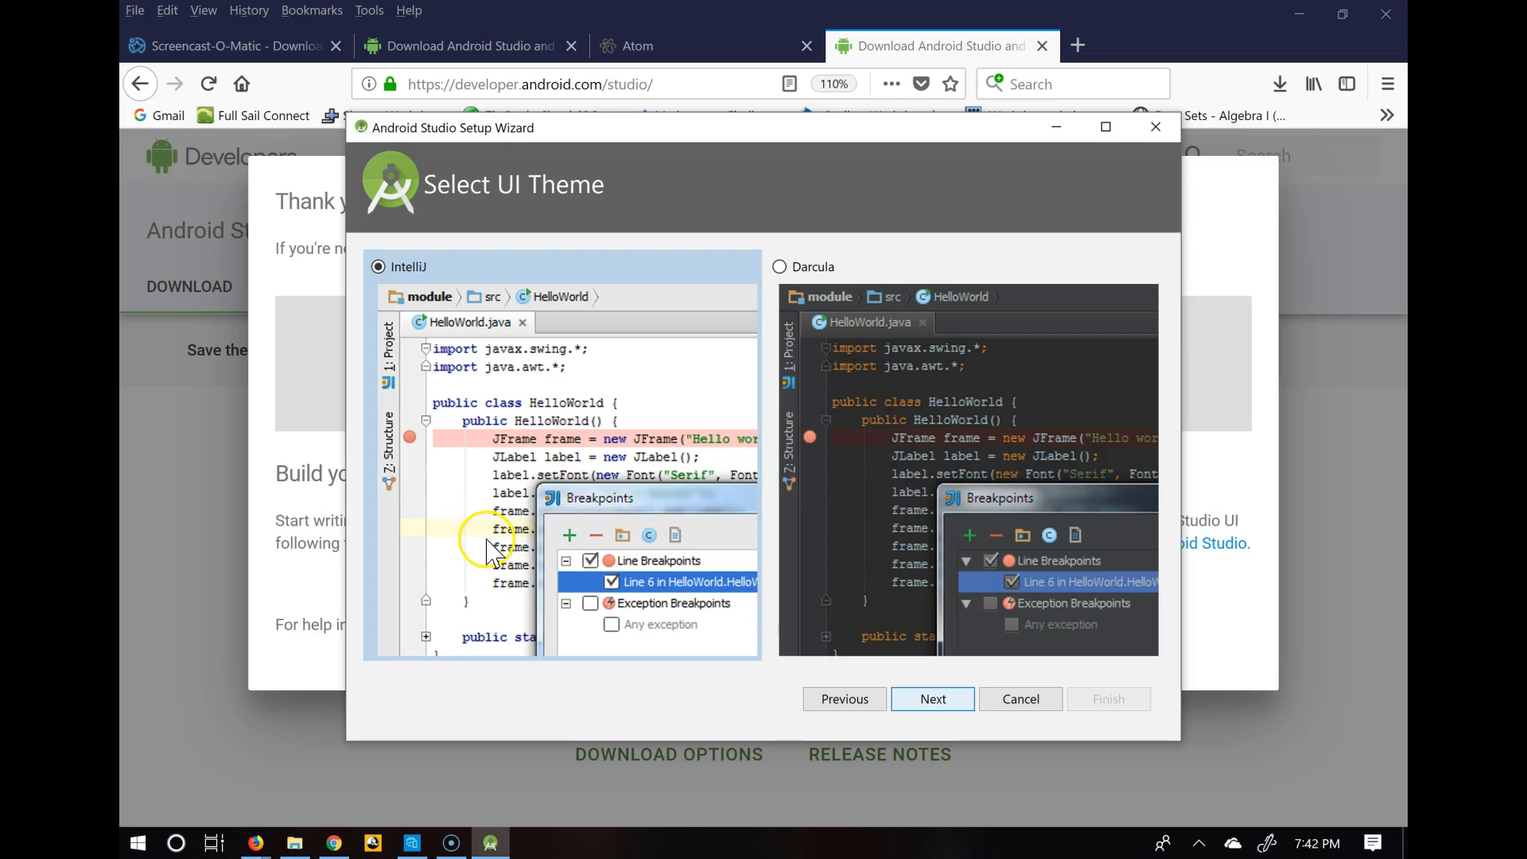
click(785, 272)
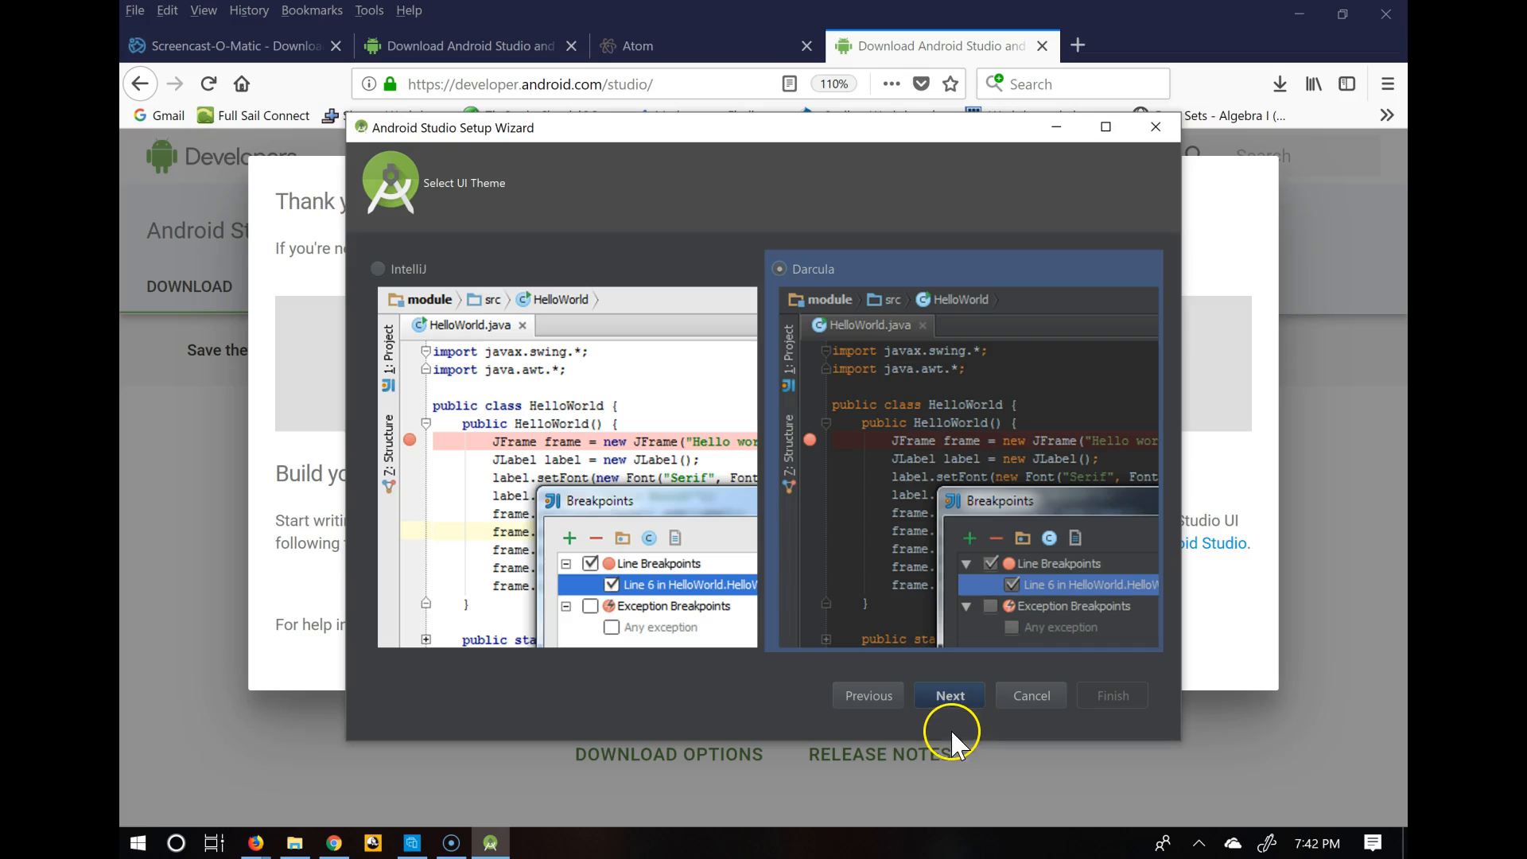
click(946, 696)
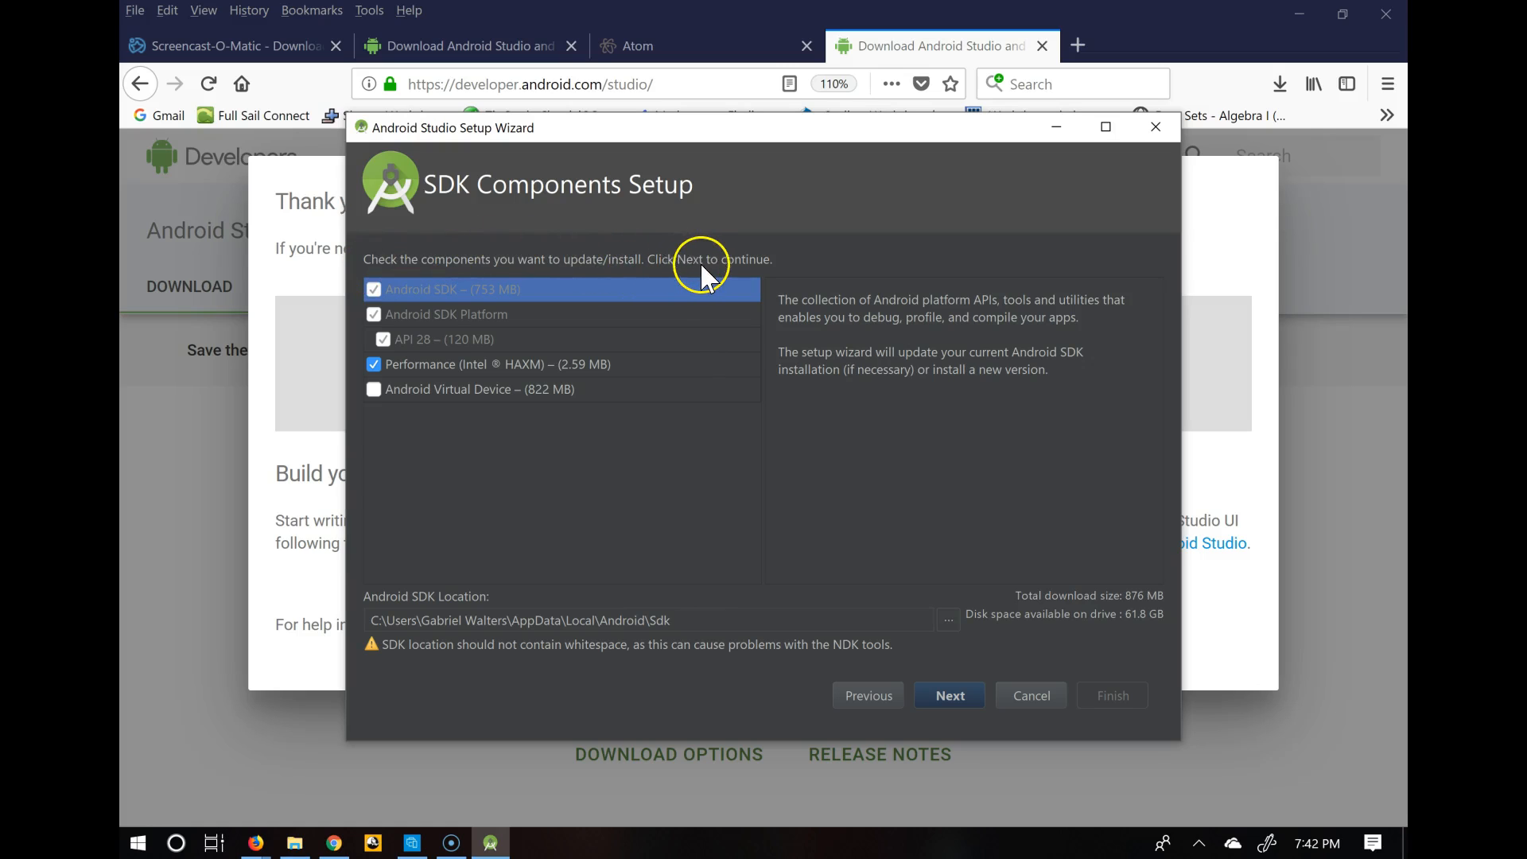
Include the Android Virtual Device component, download the SDK components, and finish the Setup Wizard
click(405, 390)
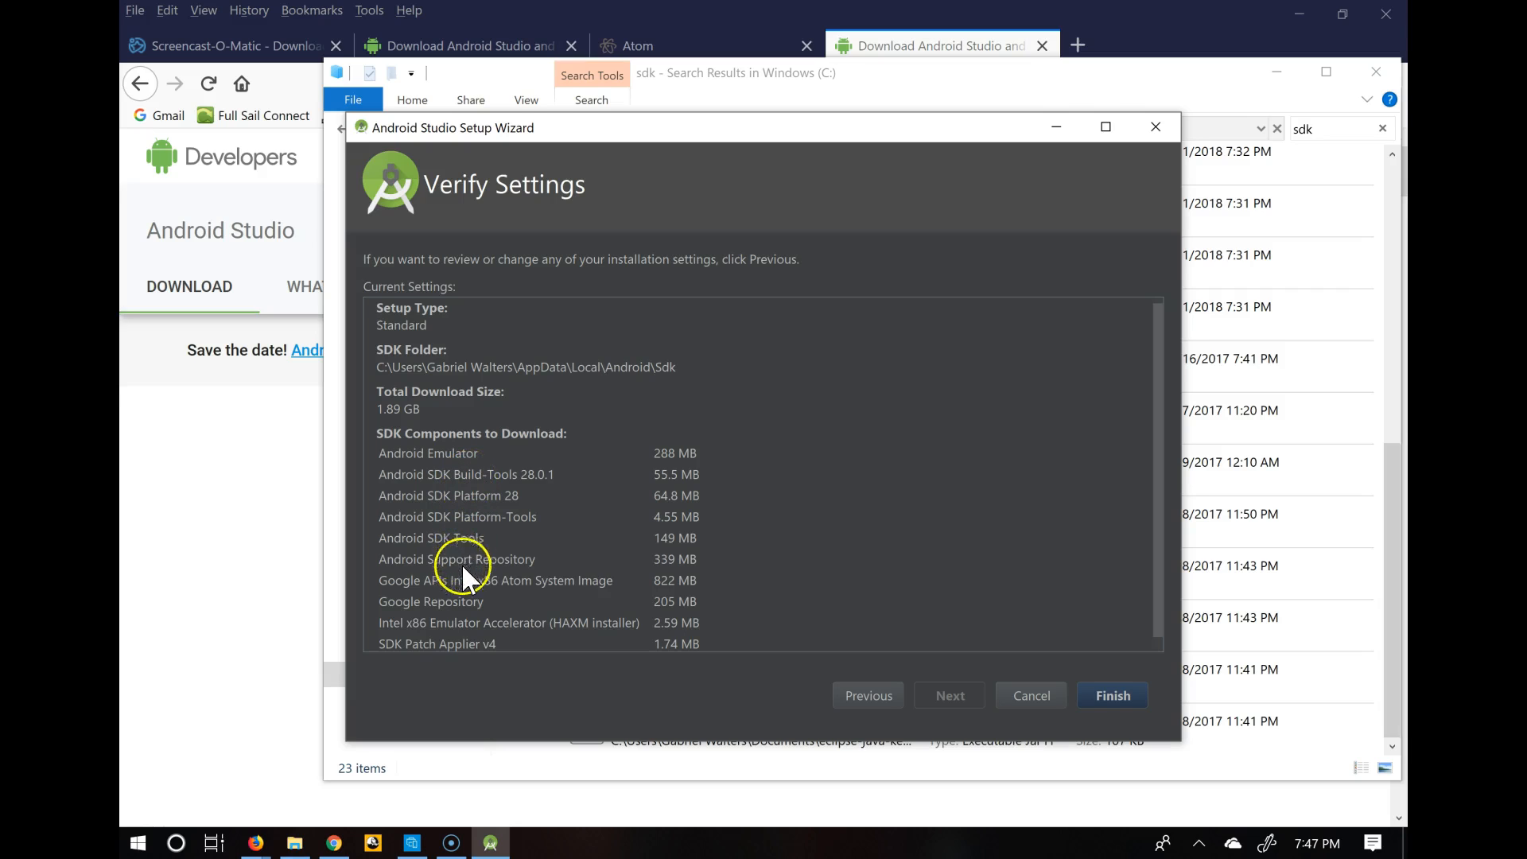
scroll(466, 613, down, 1)
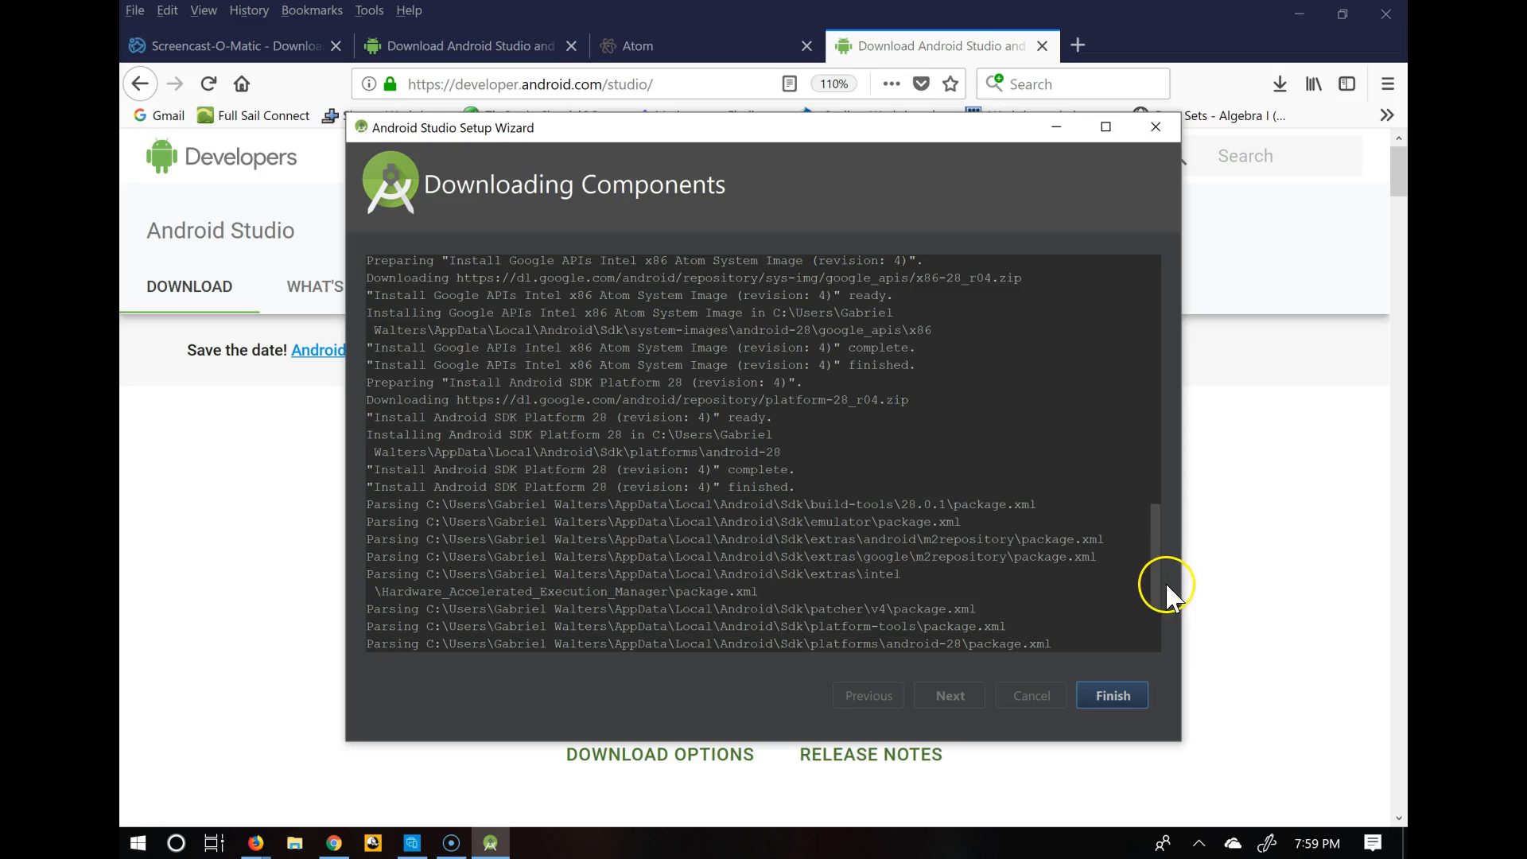
drag(1157, 581, 1175, 398)
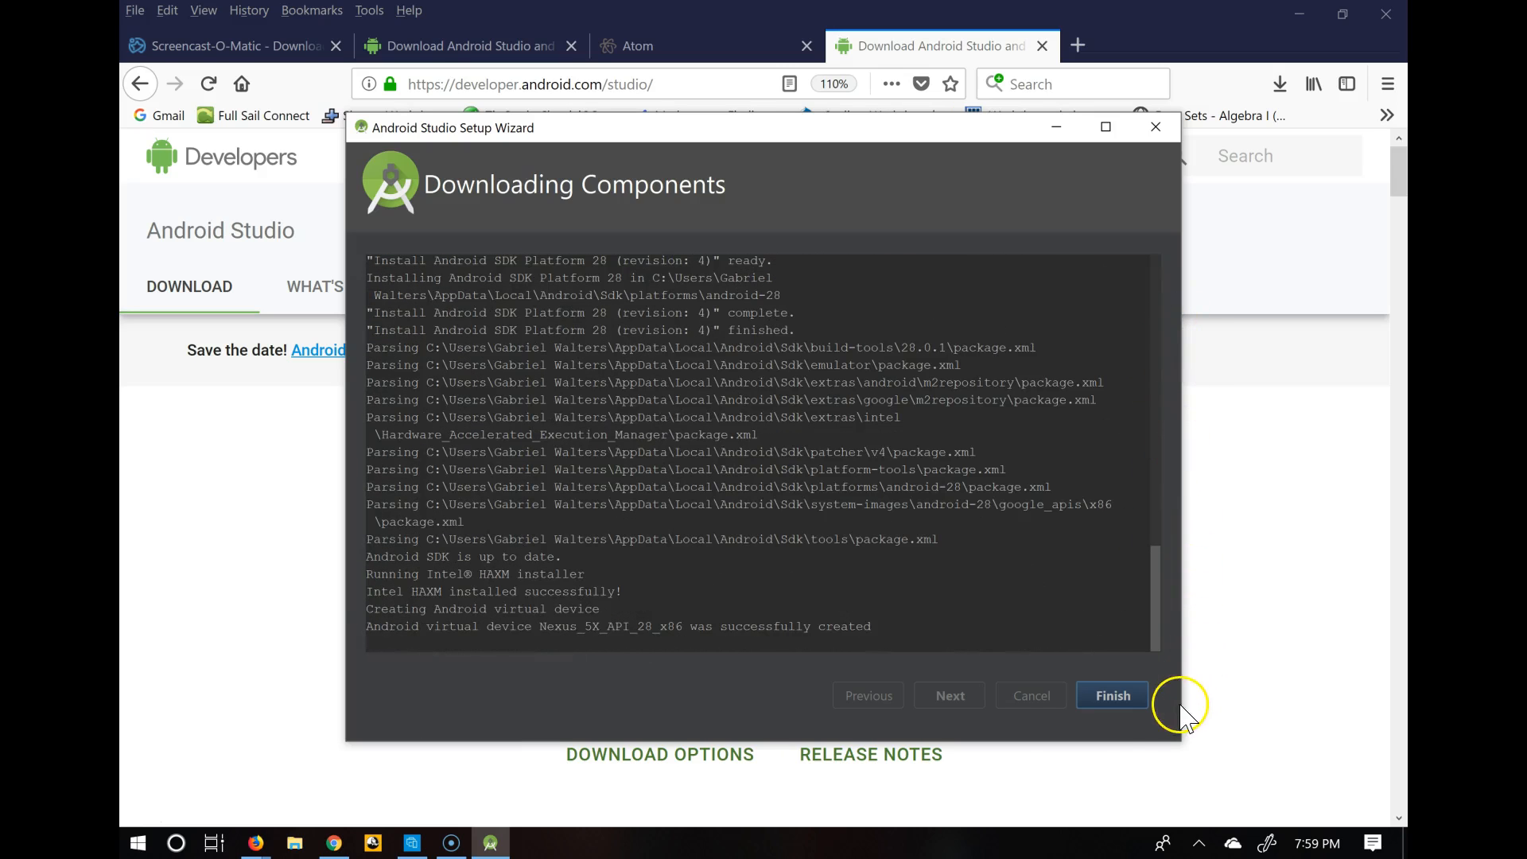
click(1114, 695)
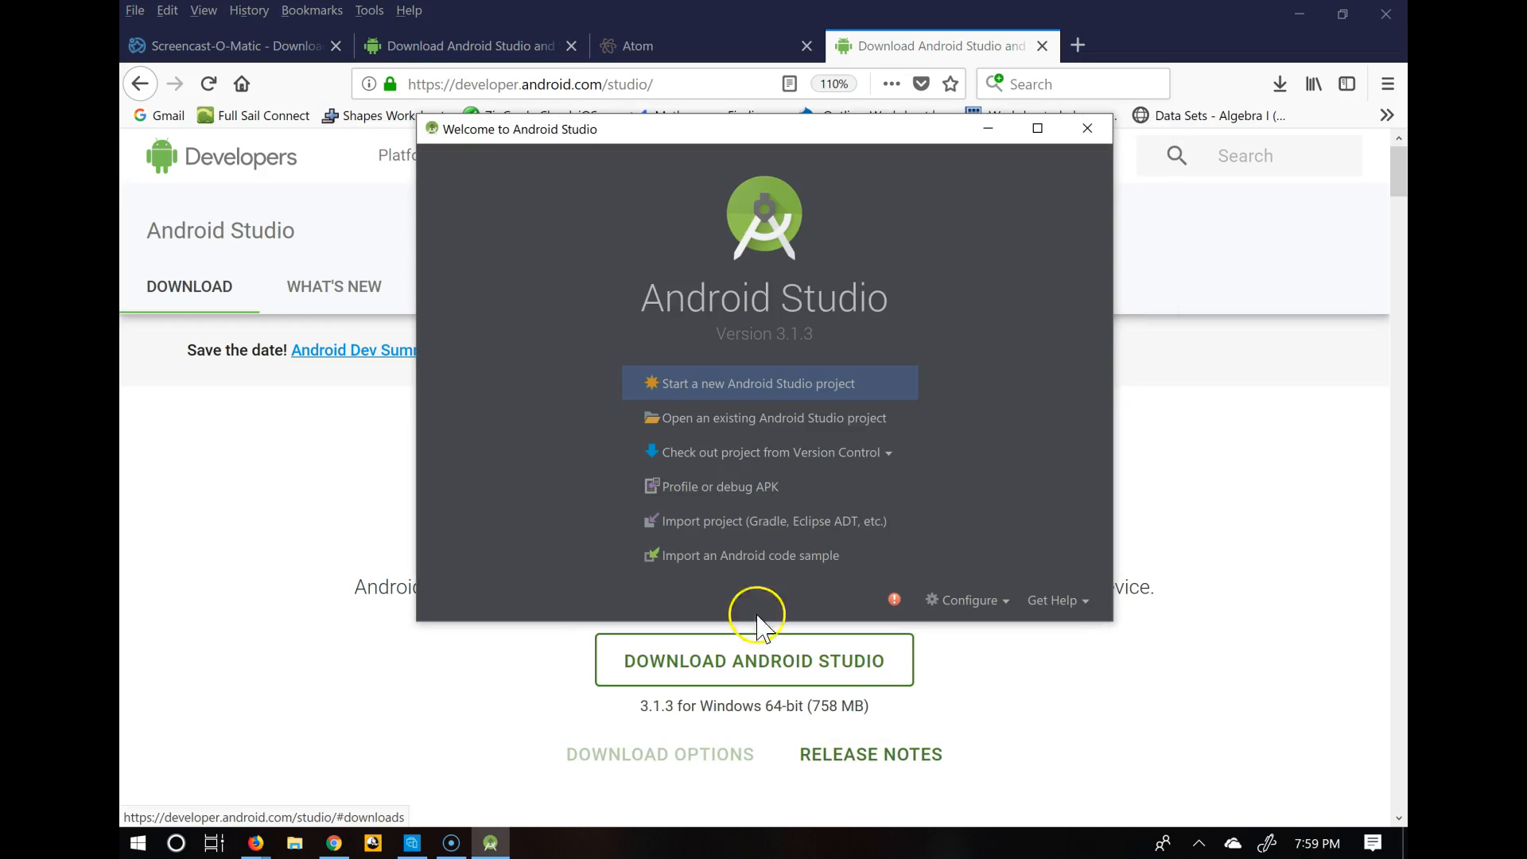
View the settings for a new Android Studio project and cancel without creating it
click(796, 420)
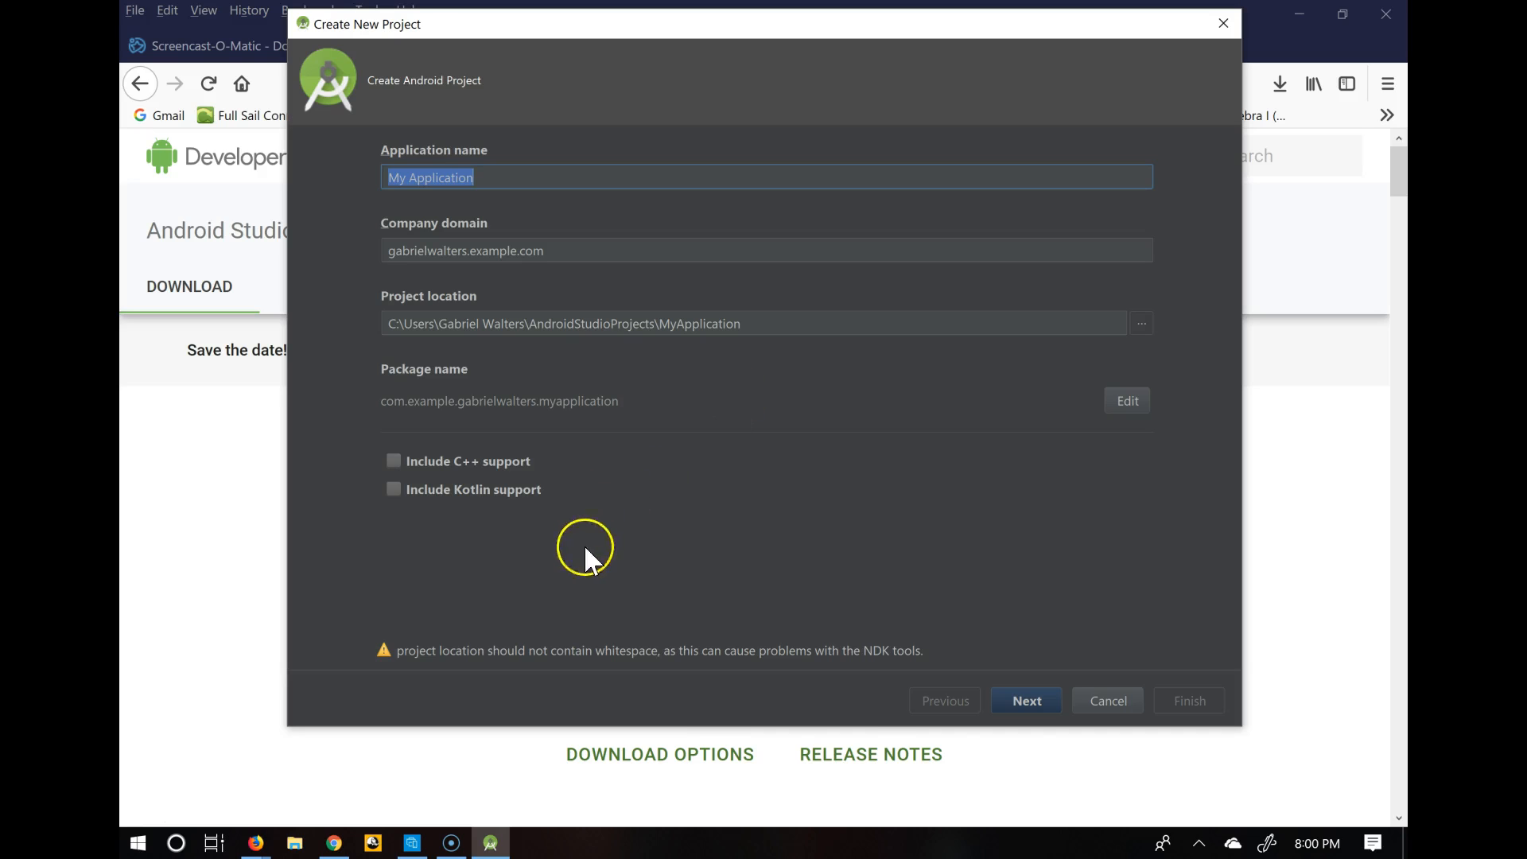
click(1116, 698)
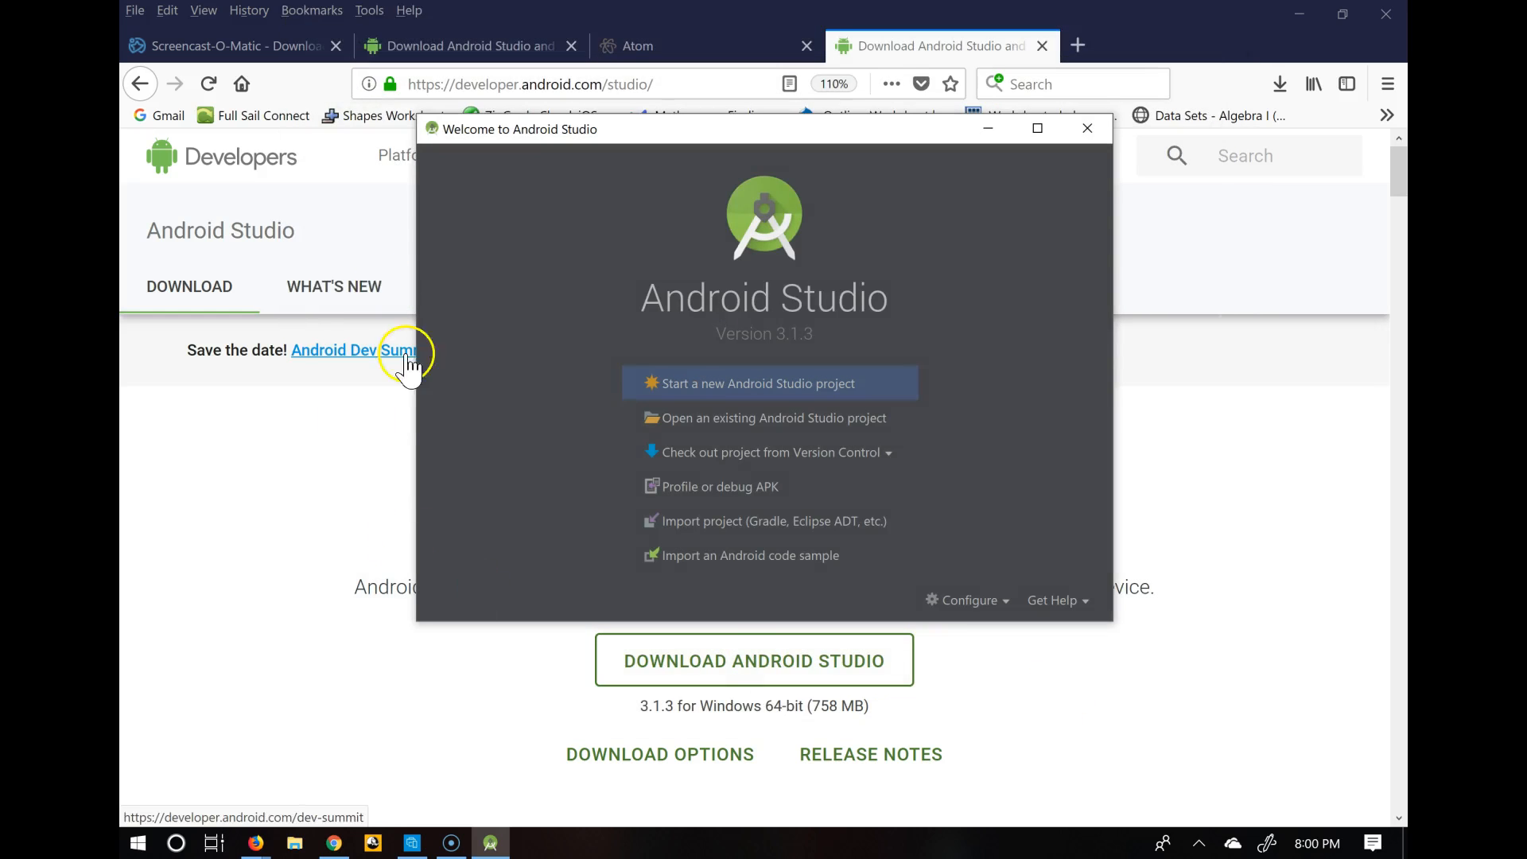